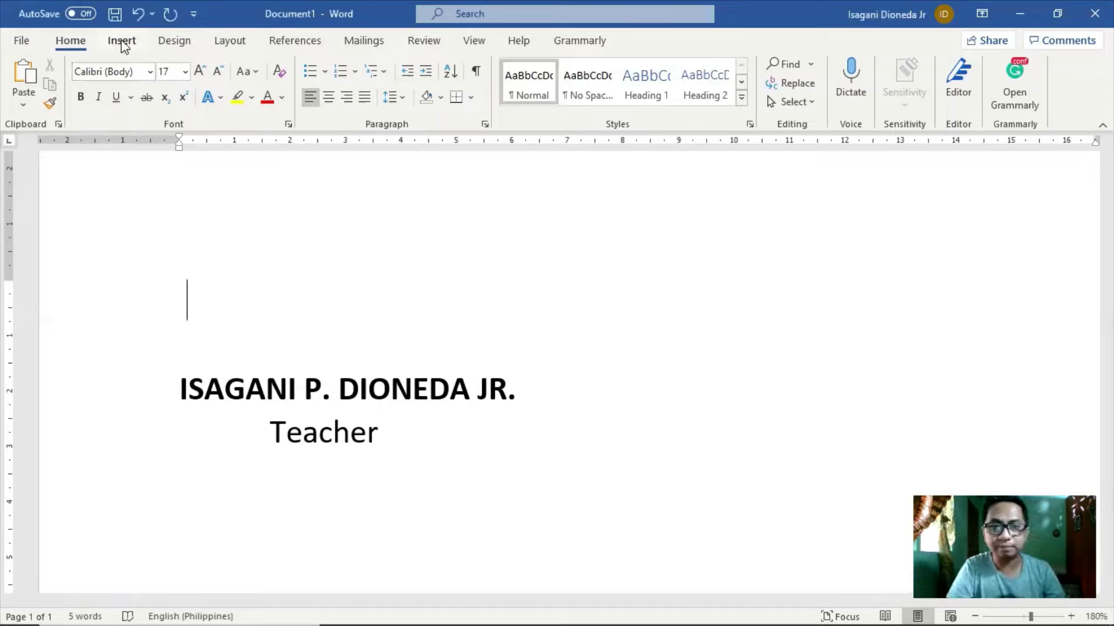
Insert the signature photo 20210323_095008 from the Downloads folder into the blank area above the typed name
click(122, 41)
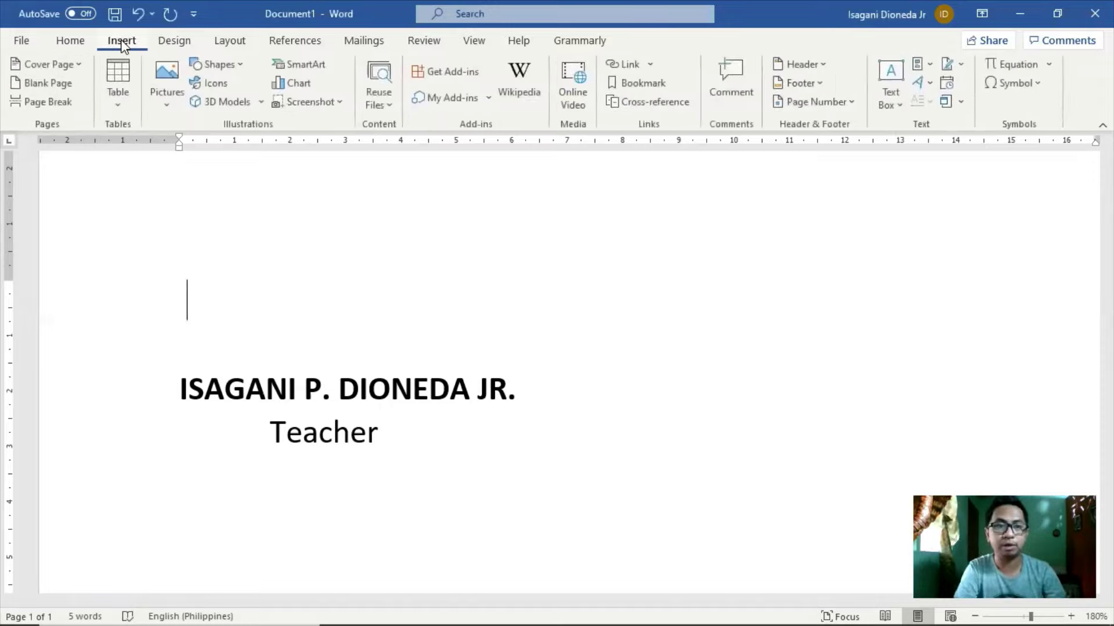
click(162, 71)
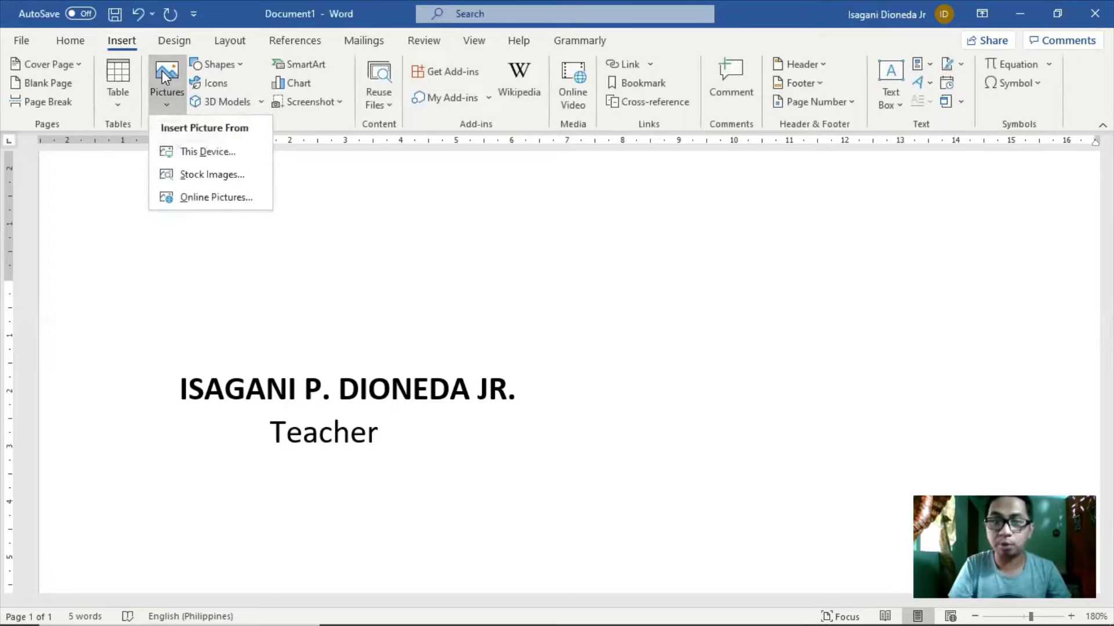
click(208, 154)
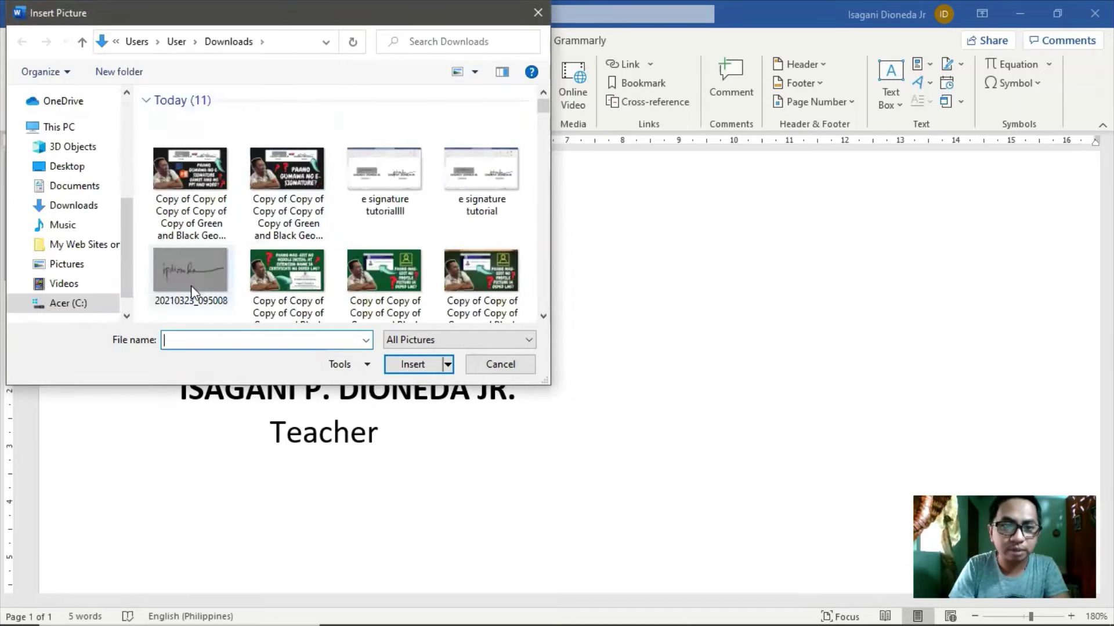
click(183, 269)
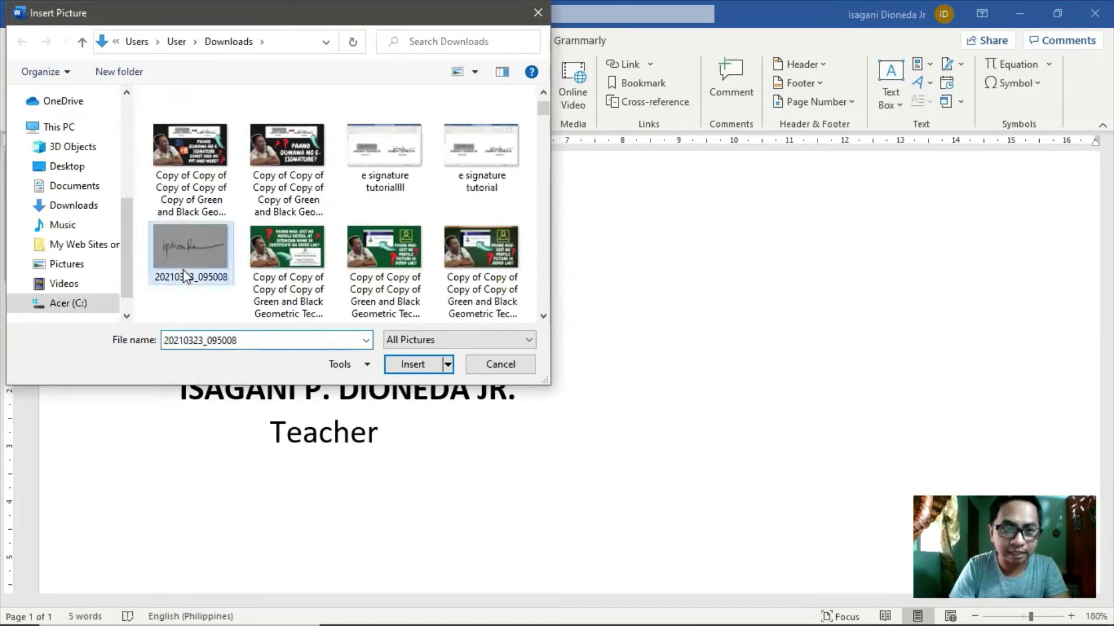
click(407, 370)
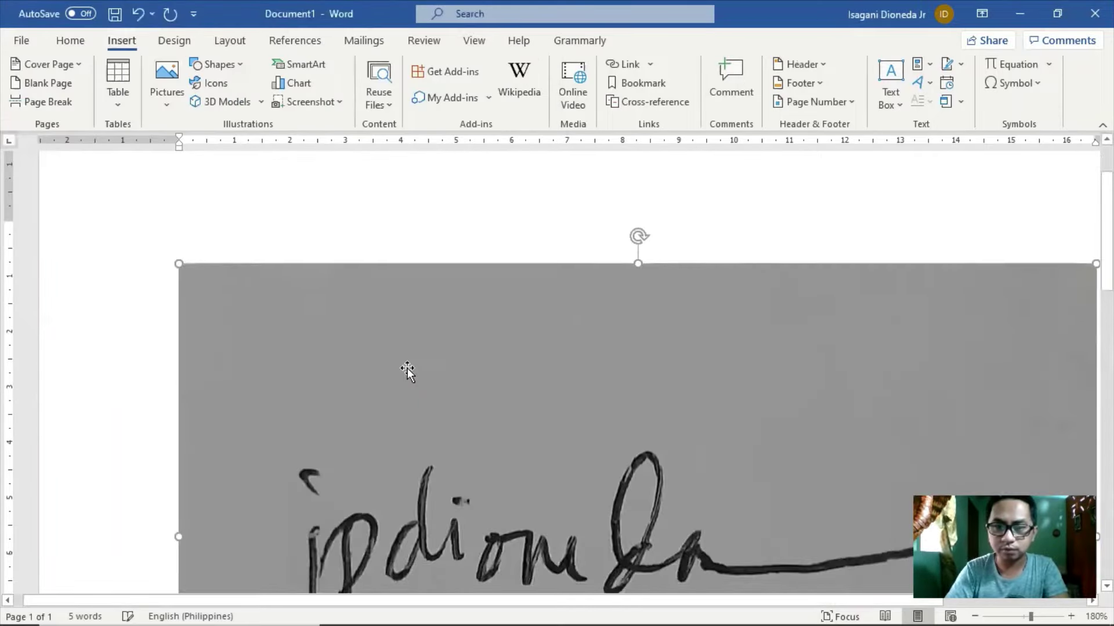
Set the text wrapping of the inserted signature picture to In Front of Text
scroll(397, 346, down, 7)
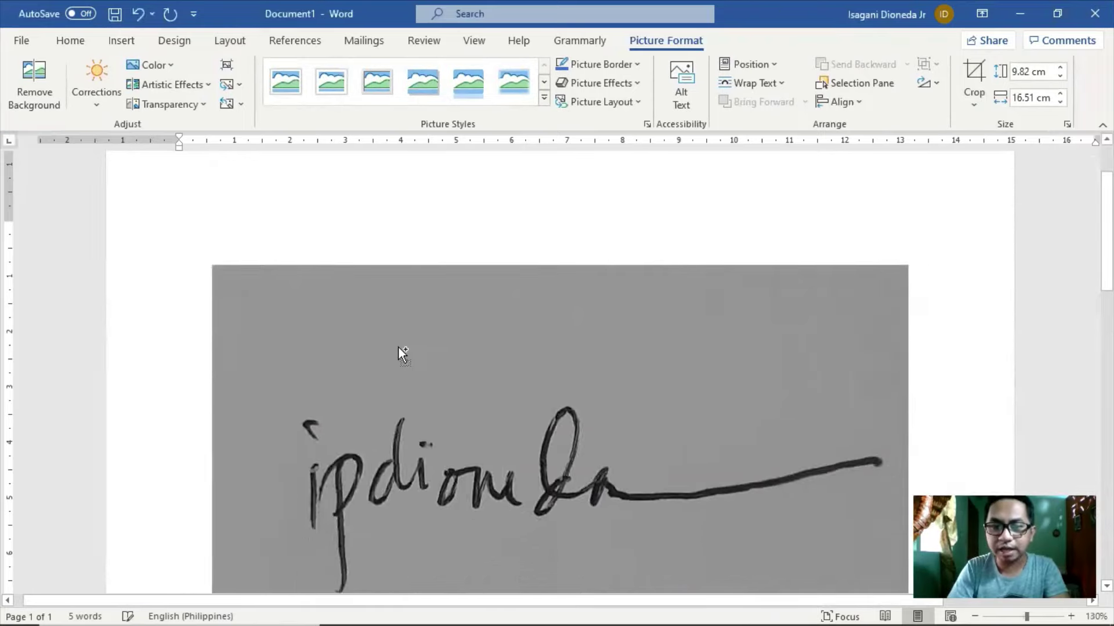
scroll(398, 347, down, 1)
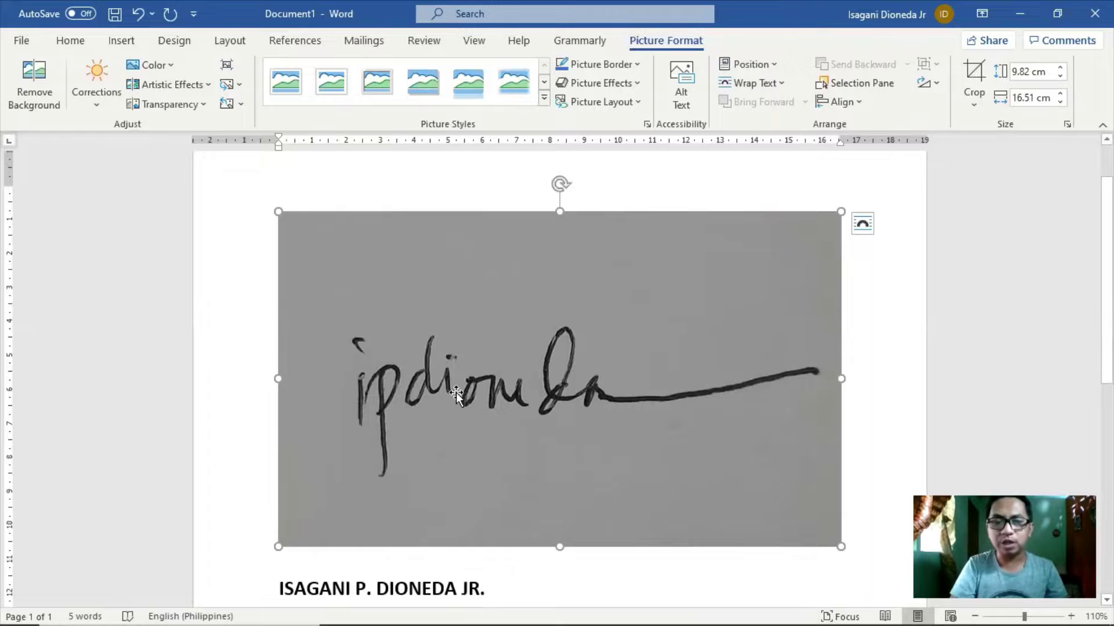
scroll(456, 392, down, 4)
scroll(456, 393, up, 3)
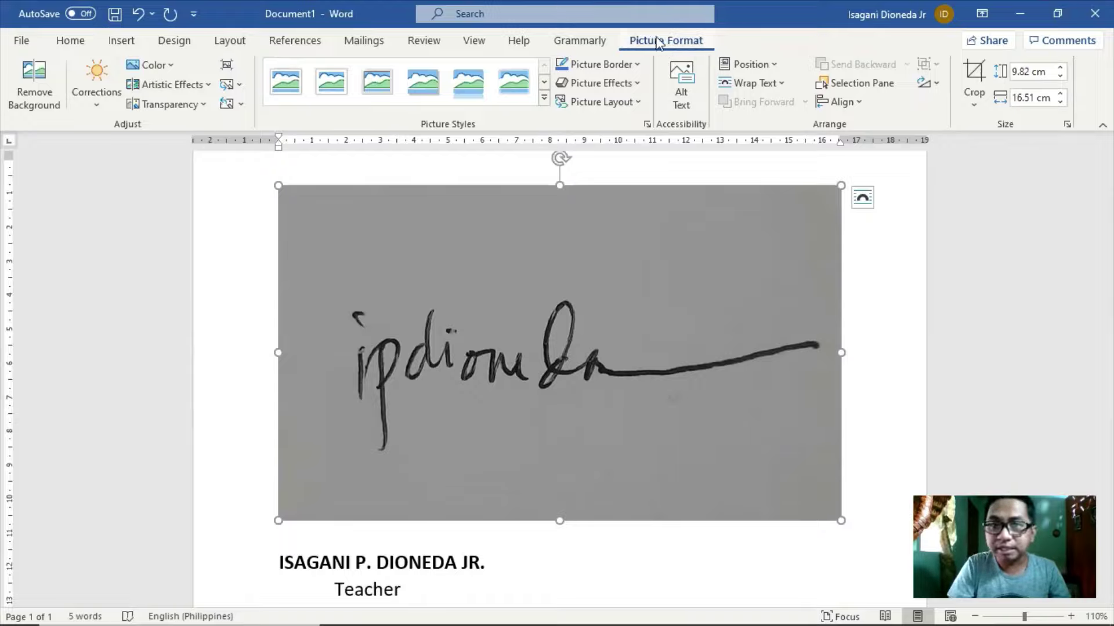
click(771, 91)
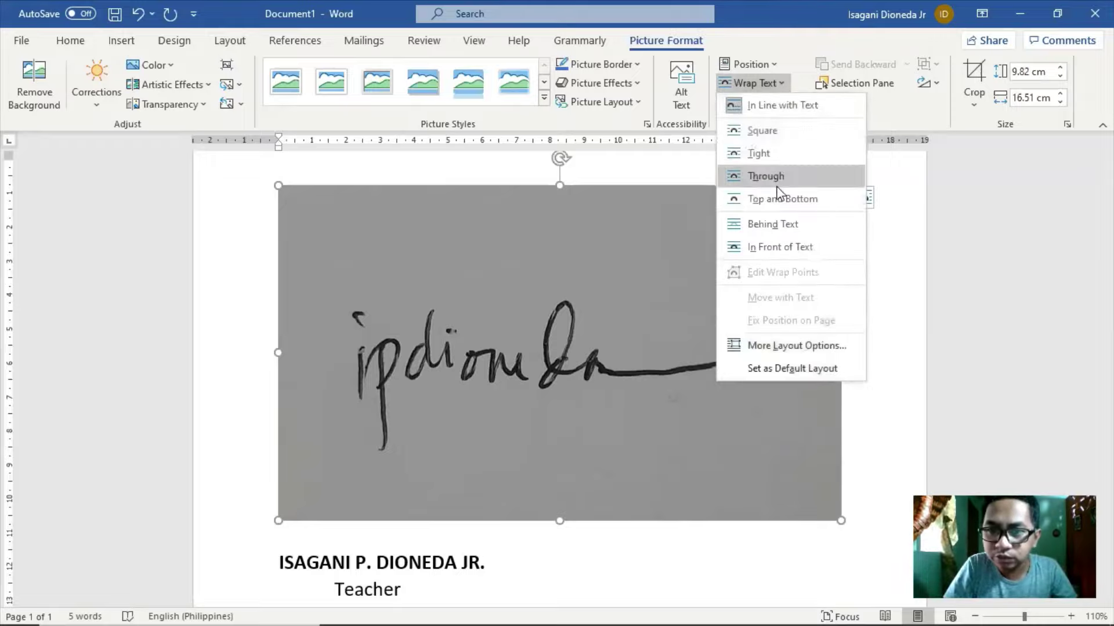
click(781, 247)
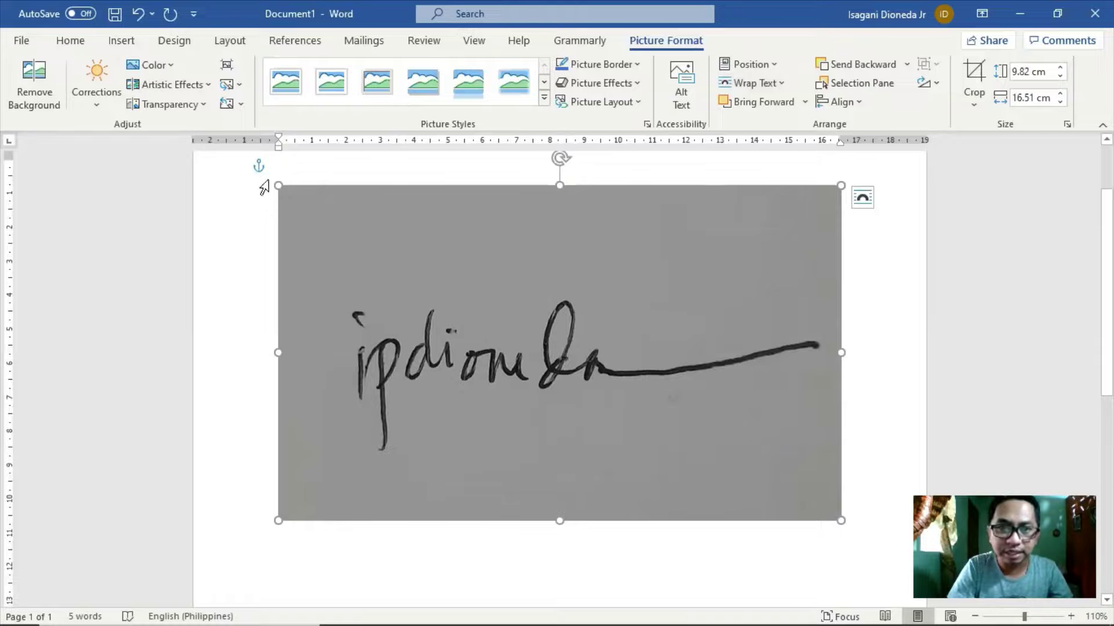
Shrink the signature picture to about 7.68 by 12.92 cm and place it across the typed name with Behind Text wrapping
drag(277, 186, 401, 259)
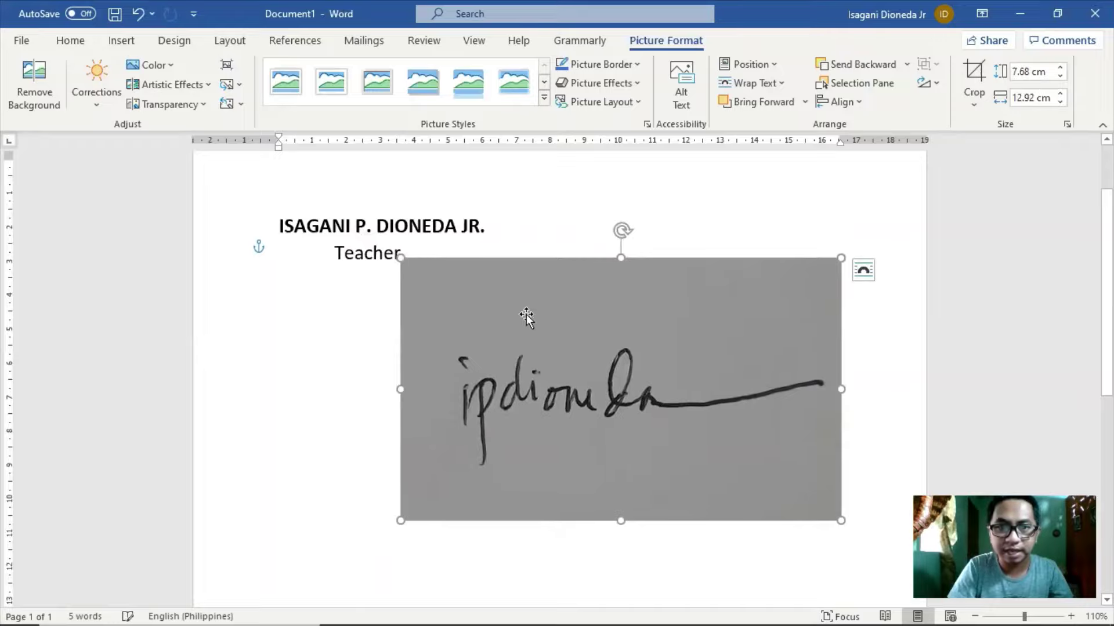
drag(526, 316, 502, 251)
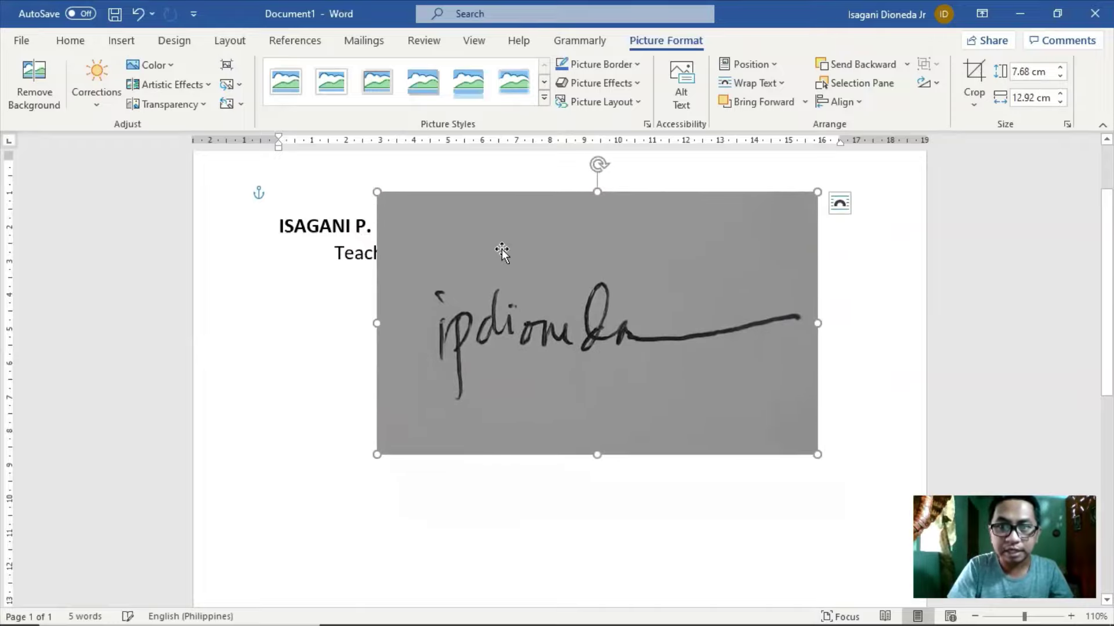
click(778, 83)
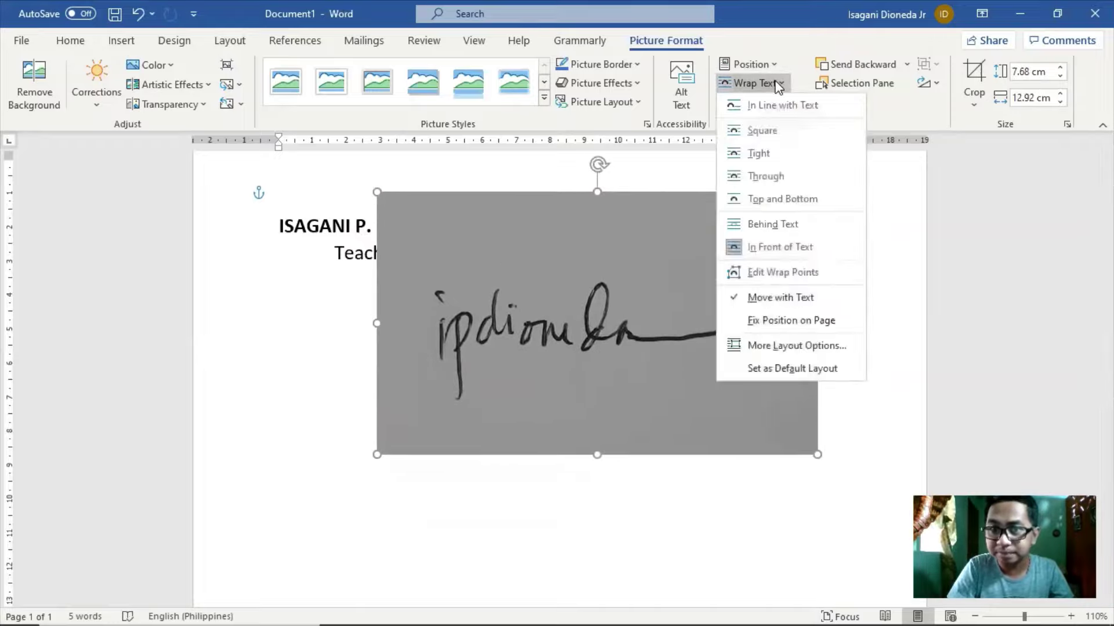
click(788, 223)
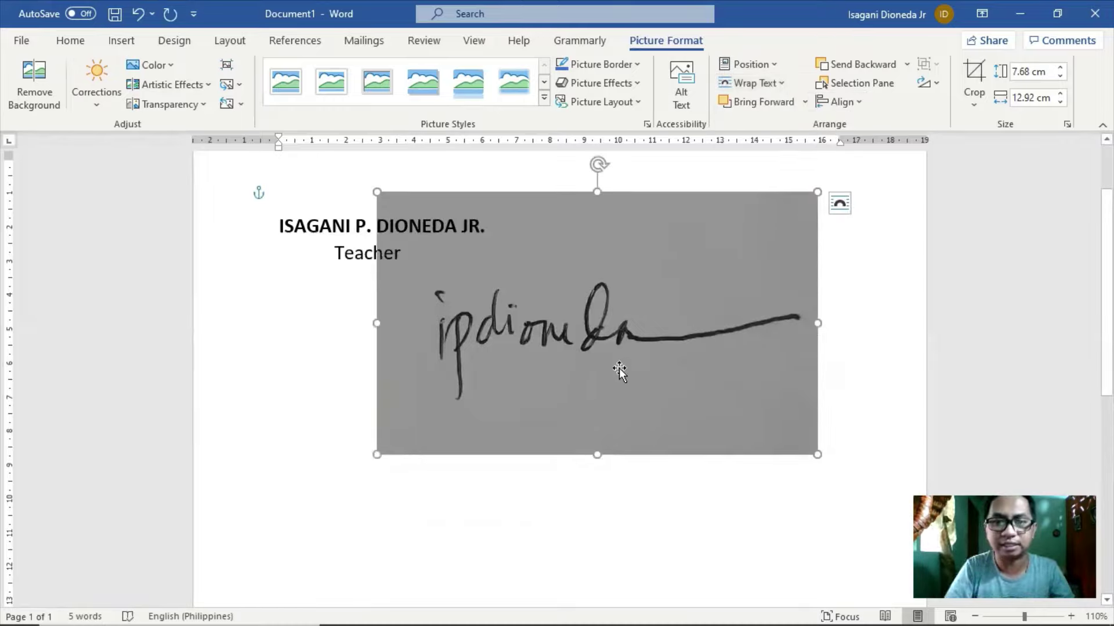
scroll(547, 409, up, 2)
mouse_move(633, 445)
mouse_down()
mouse_move(573, 393)
mouse_move(601, 370)
mouse_up()
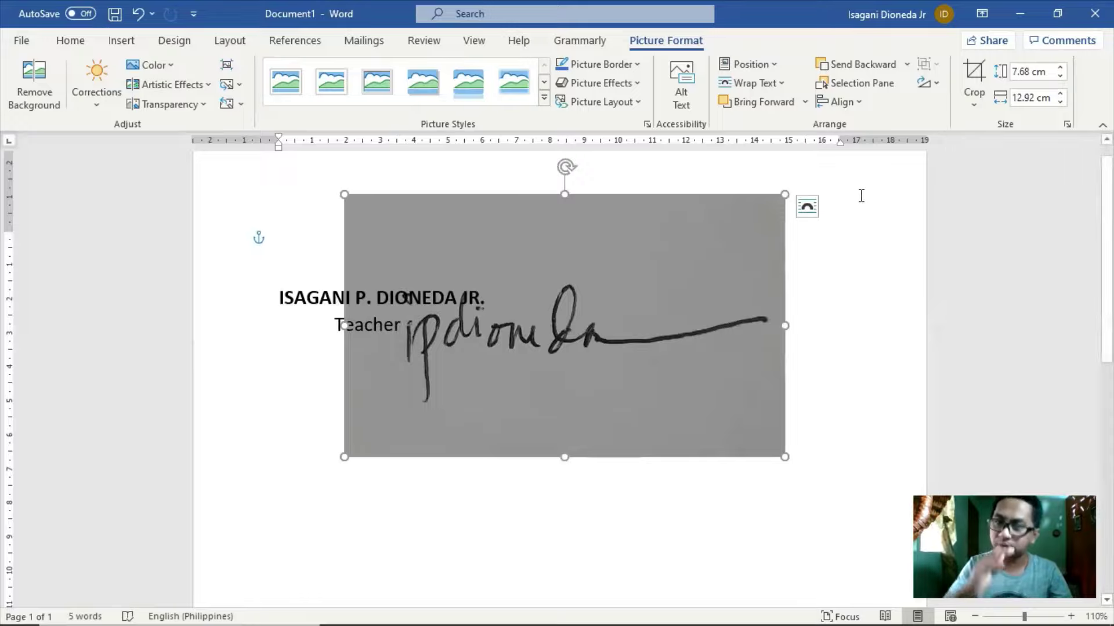
Crop the signature picture on all four sides close to the handwriting, to about 3.78 by 11.07 cm
click(970, 74)
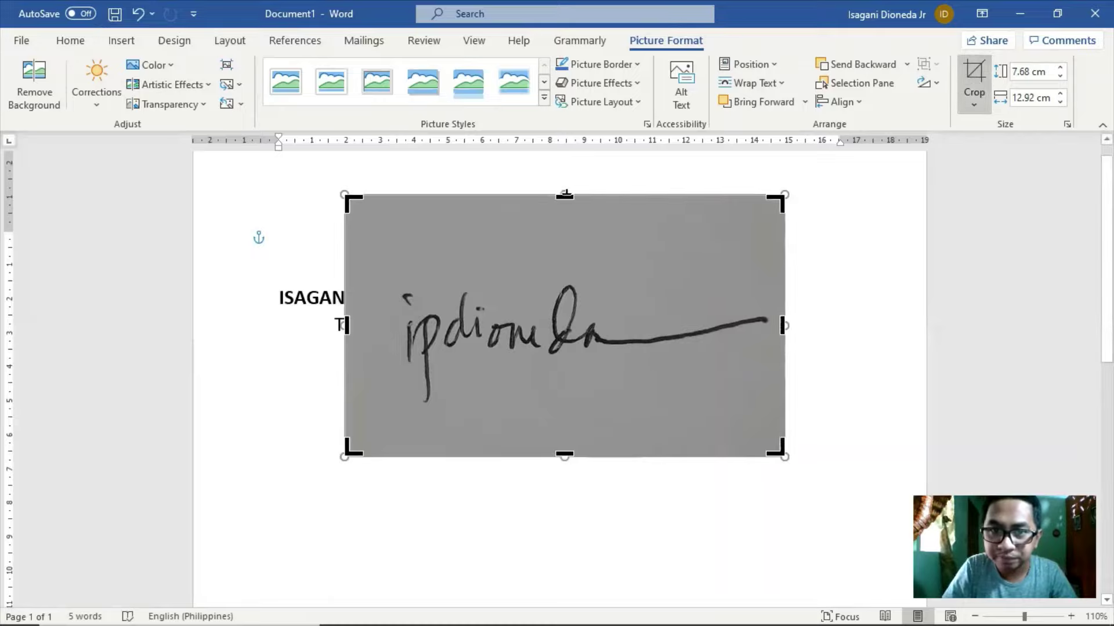
drag(565, 197, 565, 281)
drag(564, 454, 566, 410)
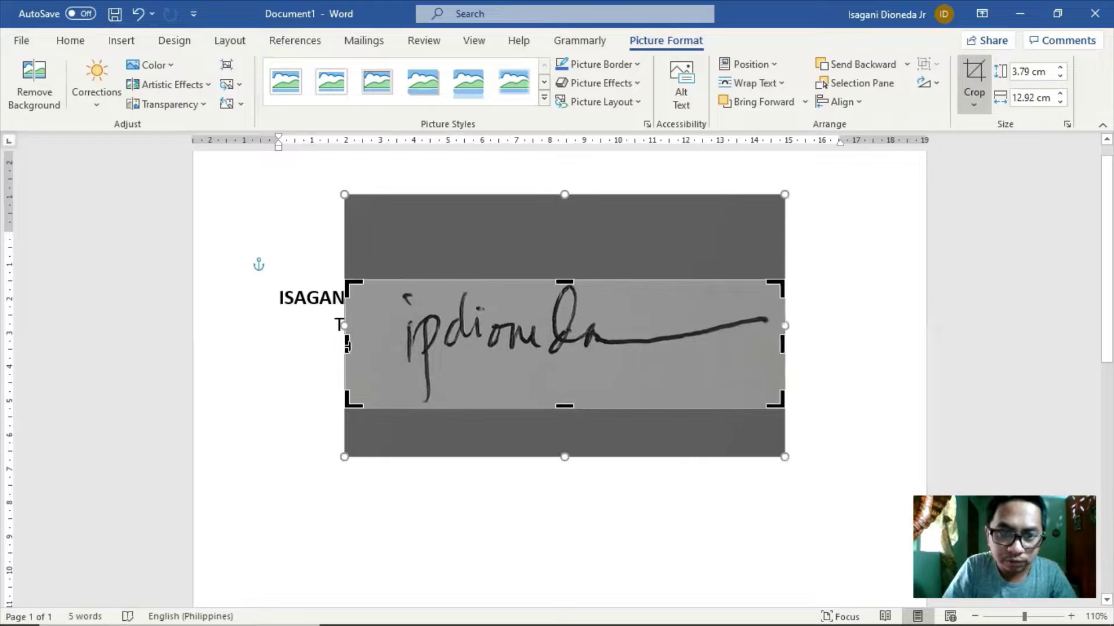
drag(356, 346, 393, 347)
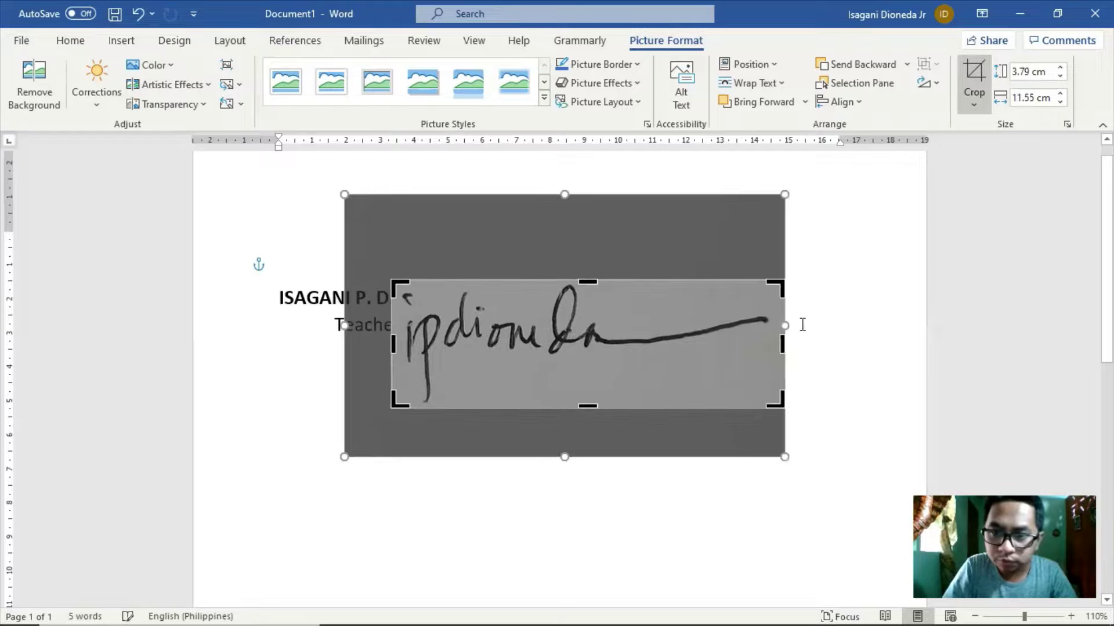
drag(781, 347, 768, 342)
click(848, 310)
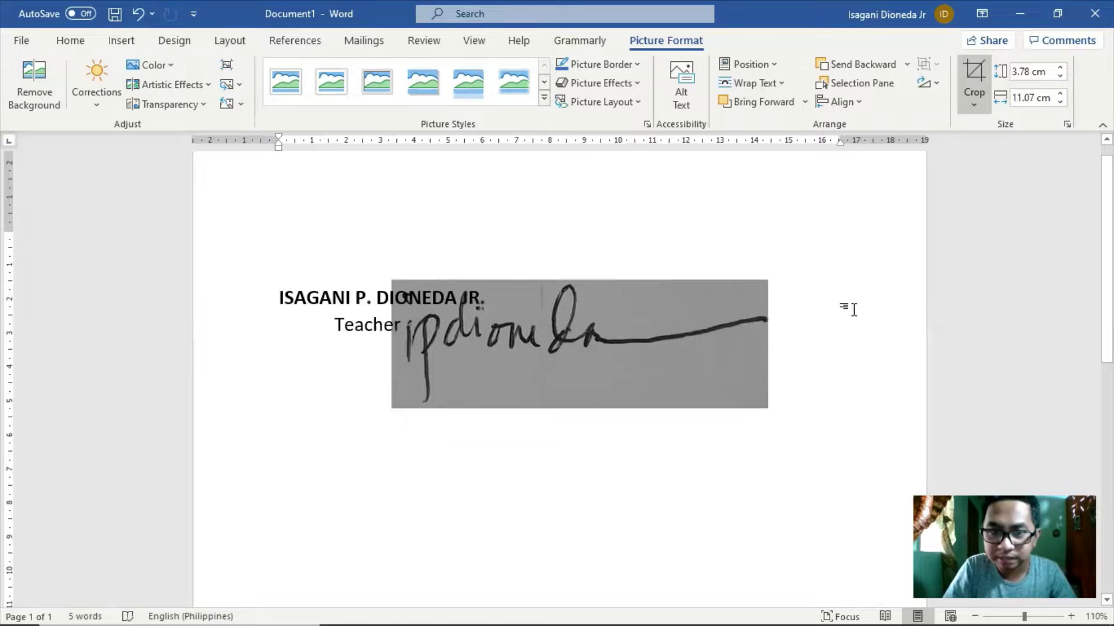
Shrink the cropped signature picture to about 1.83 by 5.37 cm and place it directly above the typed name
mouse_move(714, 368)
mouse_down()
mouse_move(656, 306)
mouse_move(589, 260)
mouse_move(593, 244)
mouse_up()
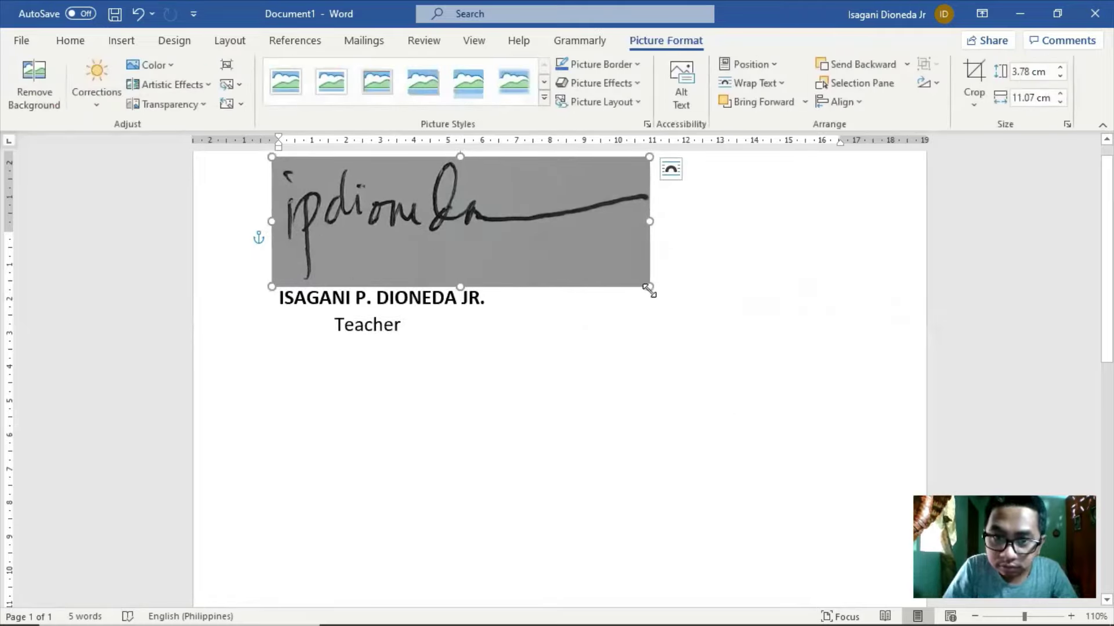
drag(648, 289, 456, 221)
mouse_move(382, 177)
mouse_down()
mouse_move(423, 228)
mouse_move(397, 242)
mouse_up()
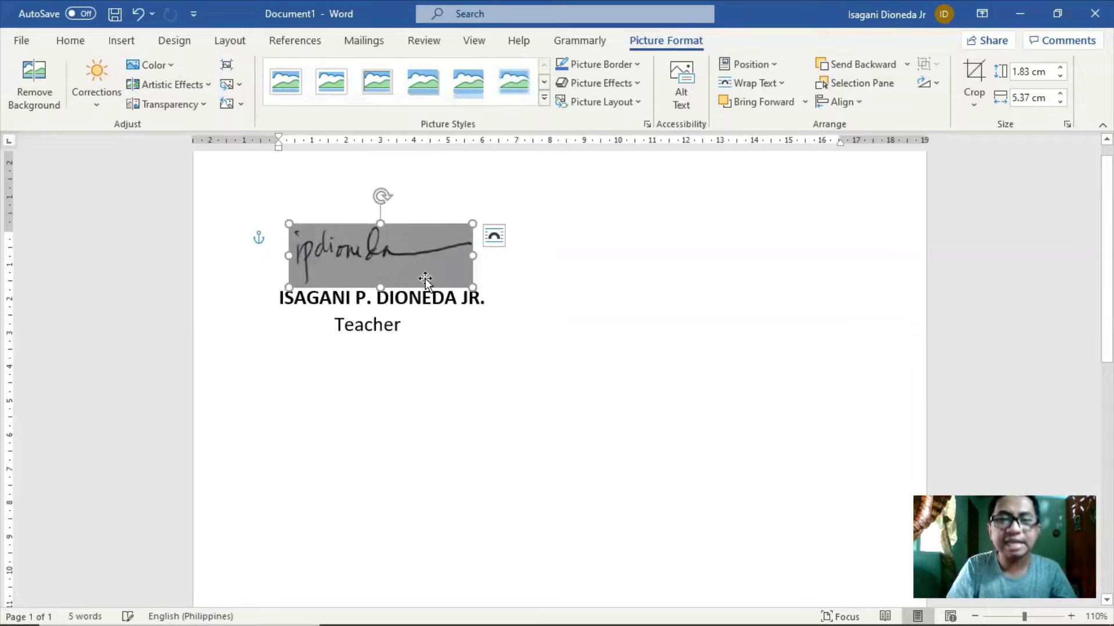
click(472, 413)
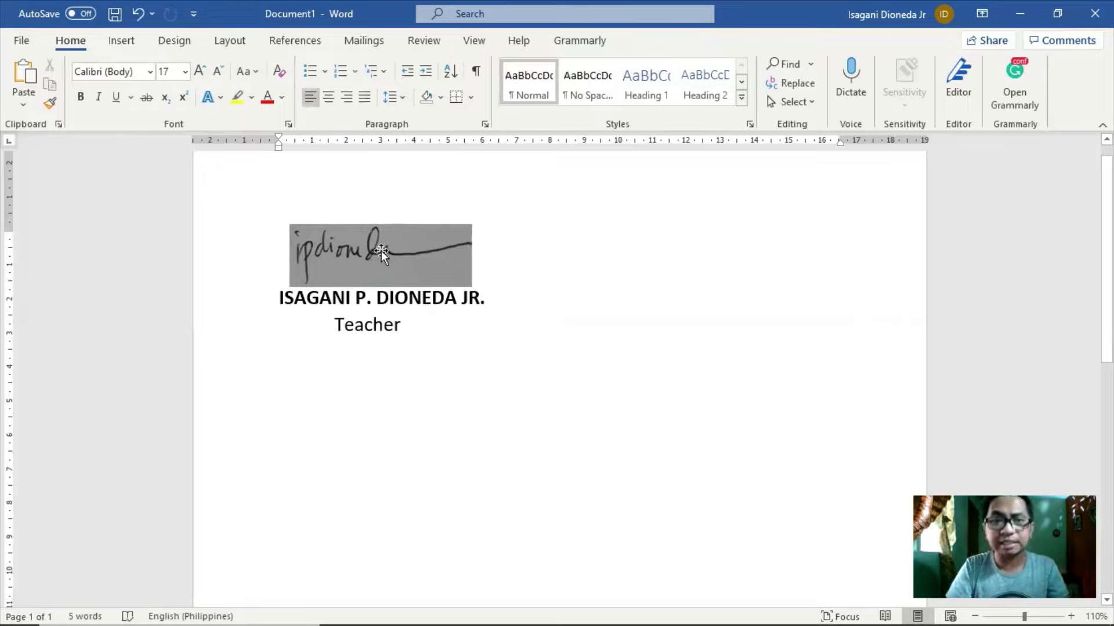
Lower the signature picture so that its lower part overlaps the typed name
drag(395, 261, 403, 295)
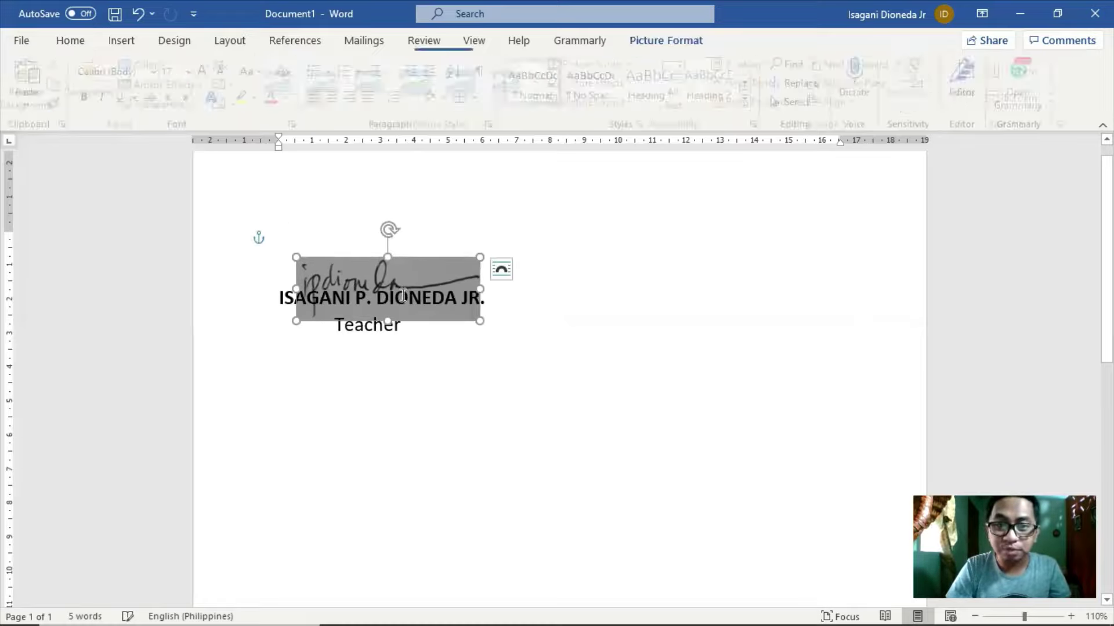
click(468, 422)
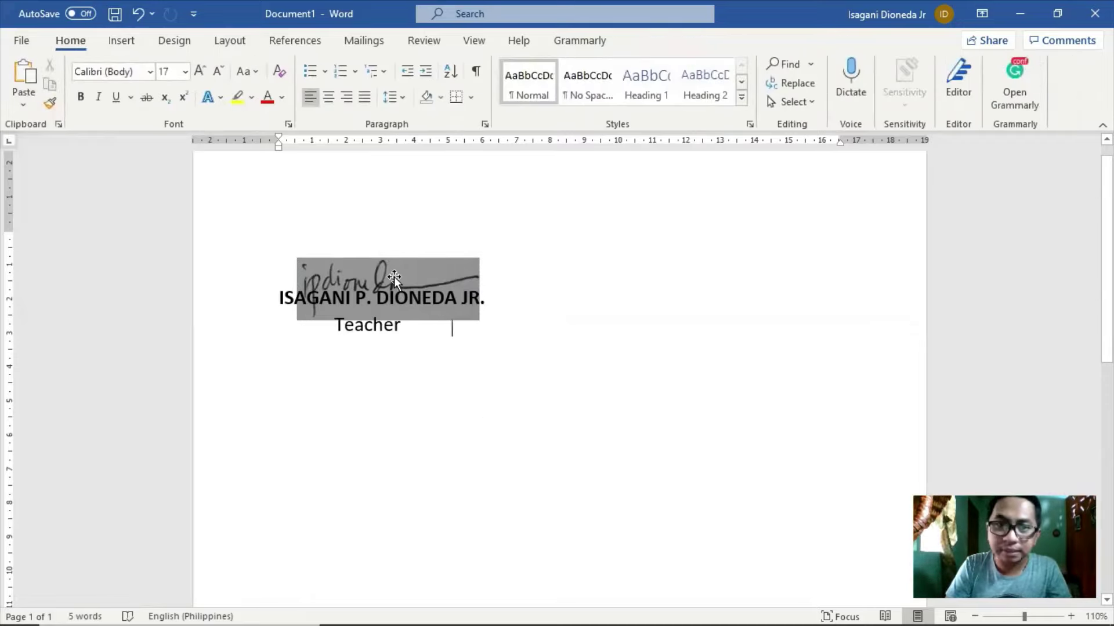
mouse_move(394, 276)
mouse_down()
mouse_move(394, 251)
mouse_move(400, 264)
mouse_up()
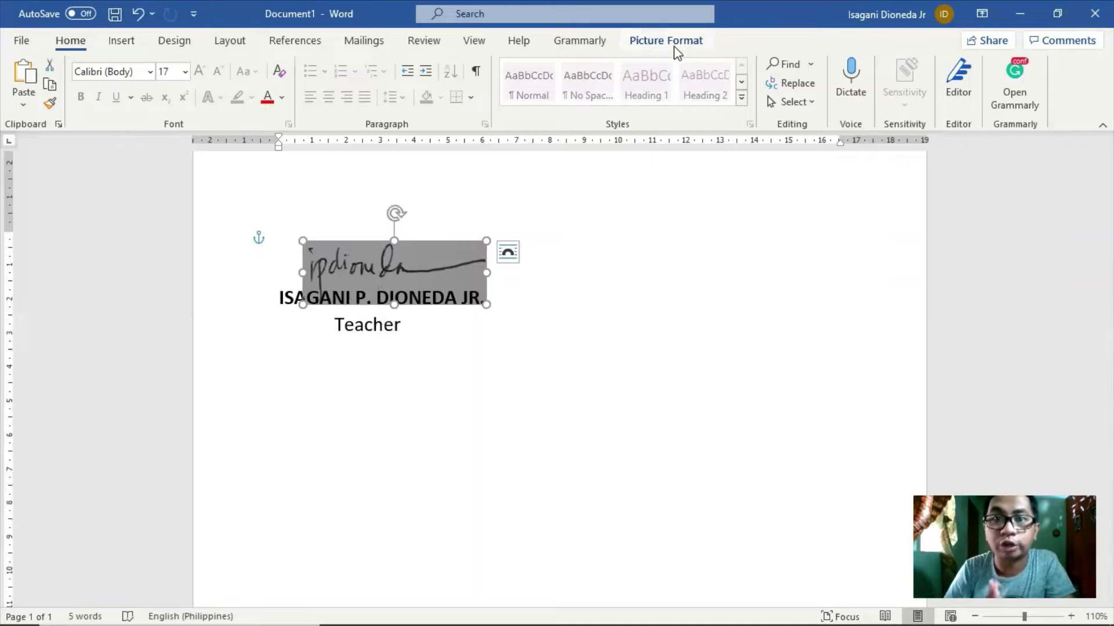
Make the grey background of the signature picture transparent with Set Transparent Color
click(667, 42)
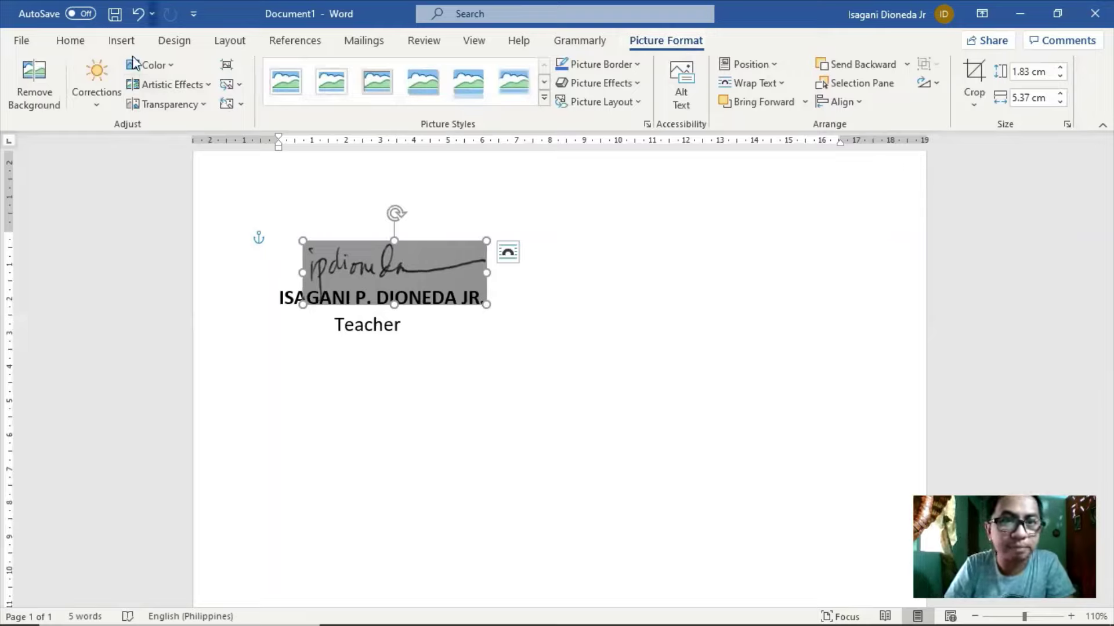
click(167, 68)
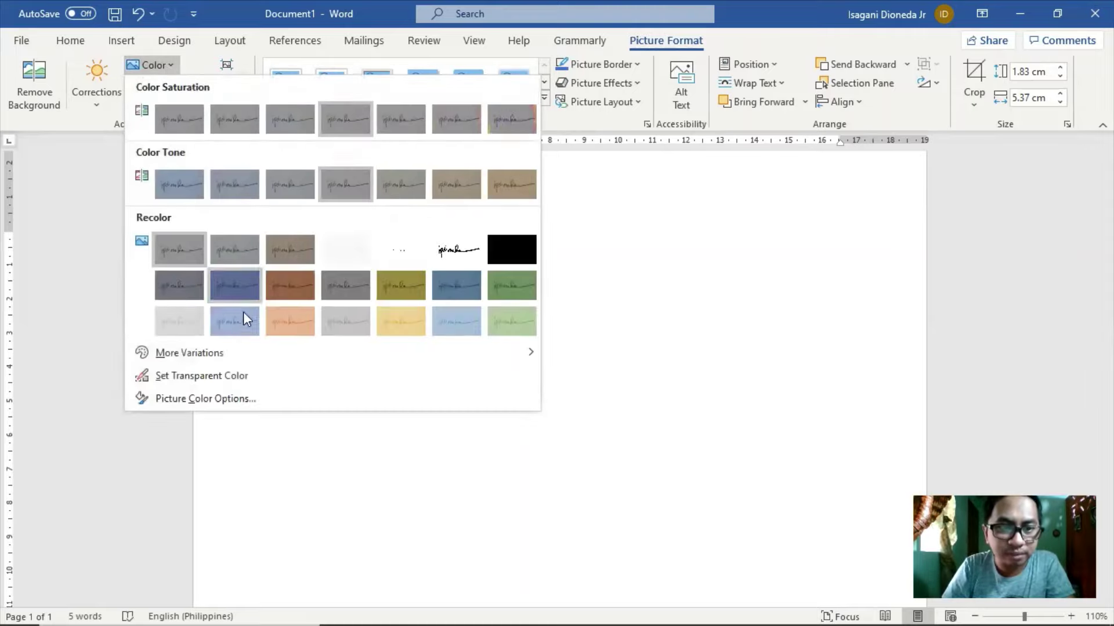
click(225, 377)
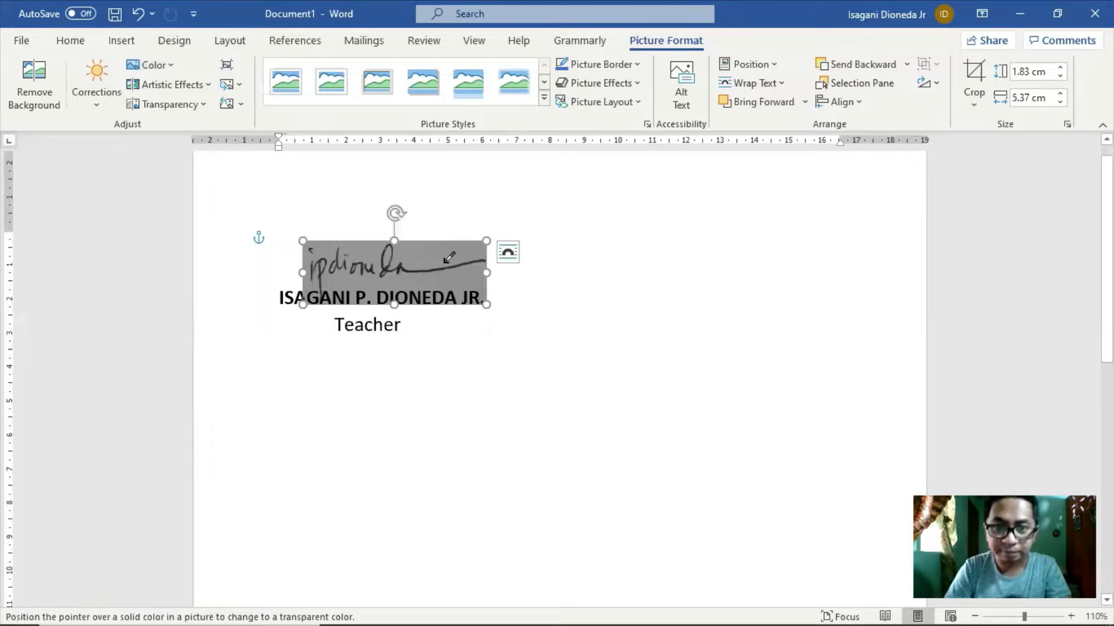
click(423, 259)
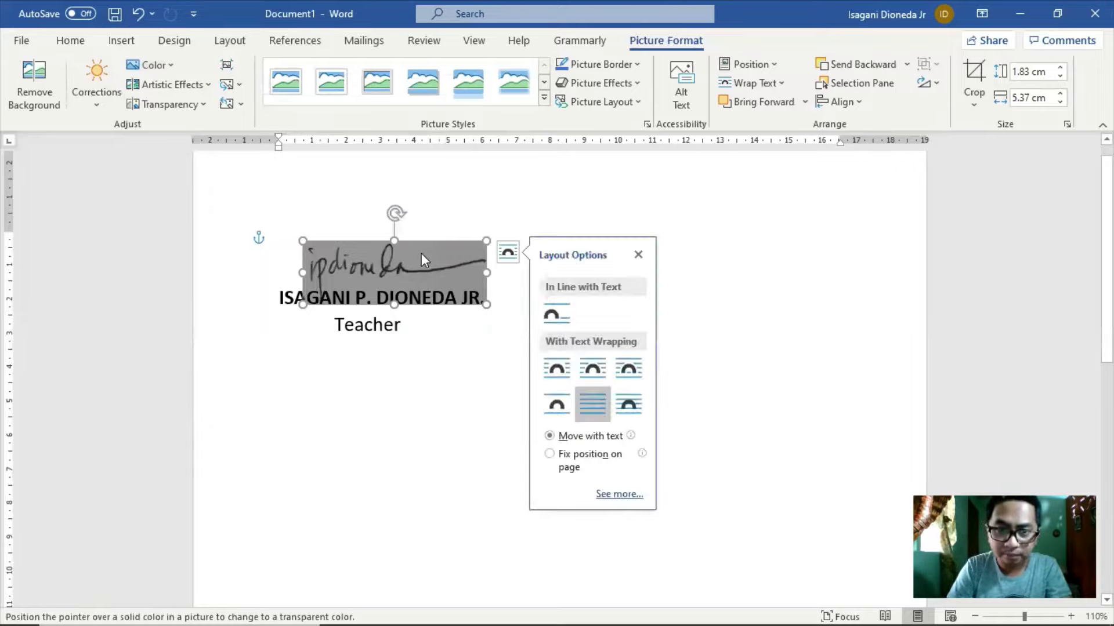
scroll(424, 260, up, 2)
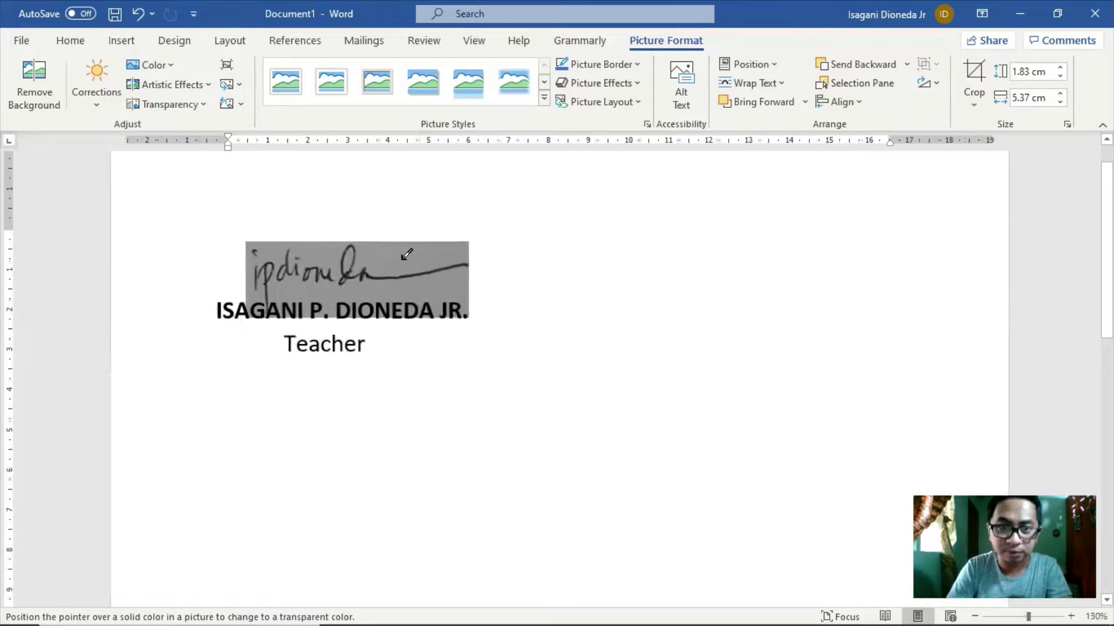
scroll(406, 254, up, 3)
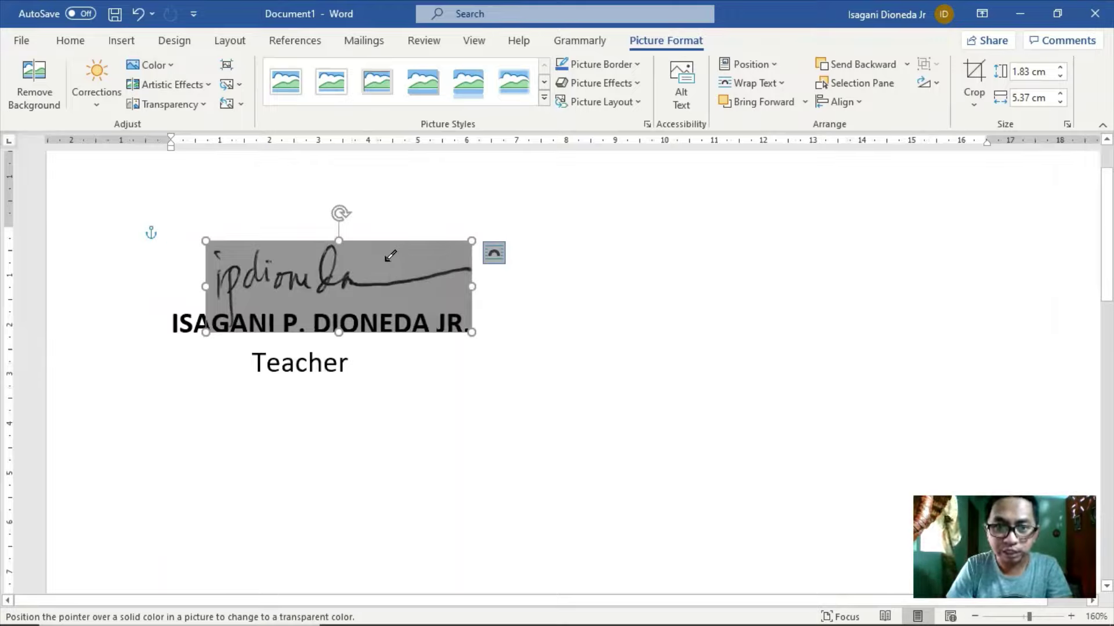
click(385, 261)
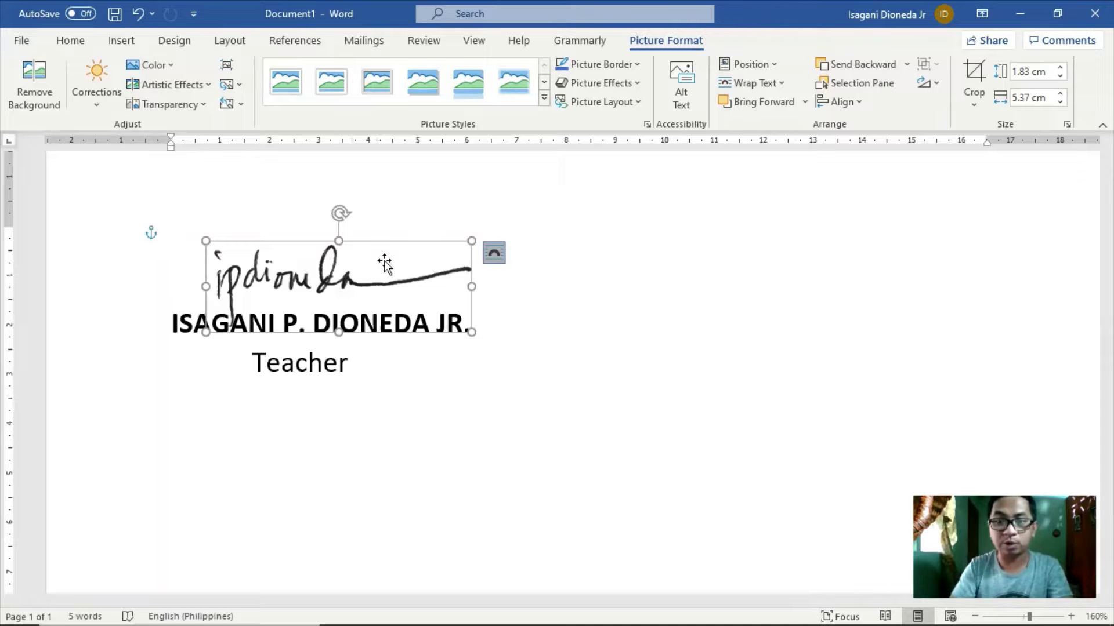
Nudge the transparent signature slightly towards the end of the typed name, keeping its long stroke overlapping the letters
click(415, 390)
mouse_move(309, 273)
mouse_down()
mouse_move(319, 313)
mouse_move(317, 246)
mouse_move(351, 254)
mouse_move(301, 293)
mouse_move(276, 251)
mouse_move(345, 224)
mouse_move(328, 274)
mouse_move(308, 274)
mouse_move(311, 283)
mouse_up()
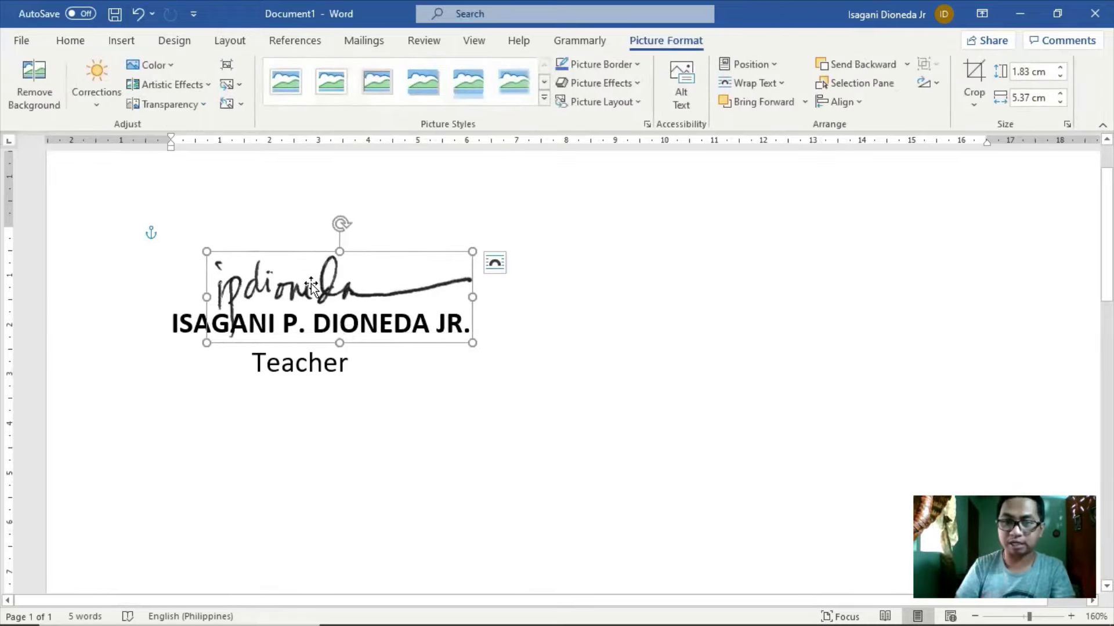
mouse_move(293, 278)
mouse_down()
mouse_move(340, 279)
mouse_move(311, 275)
mouse_up()
scroll(311, 275, up, 8)
scroll(310, 275, up, 9)
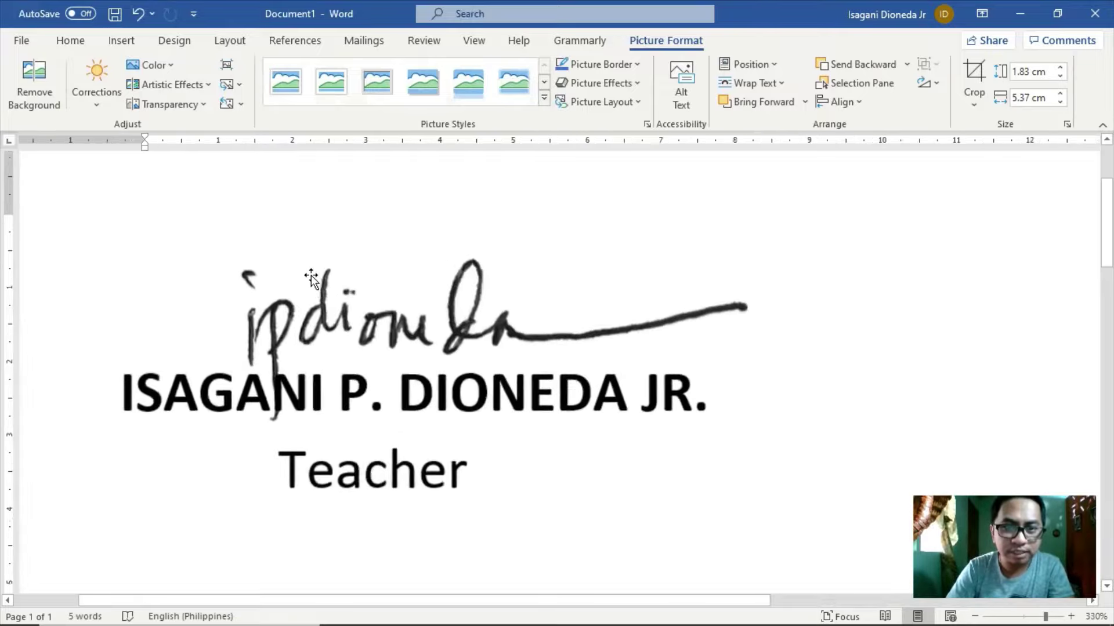
scroll(389, 354, down, 4)
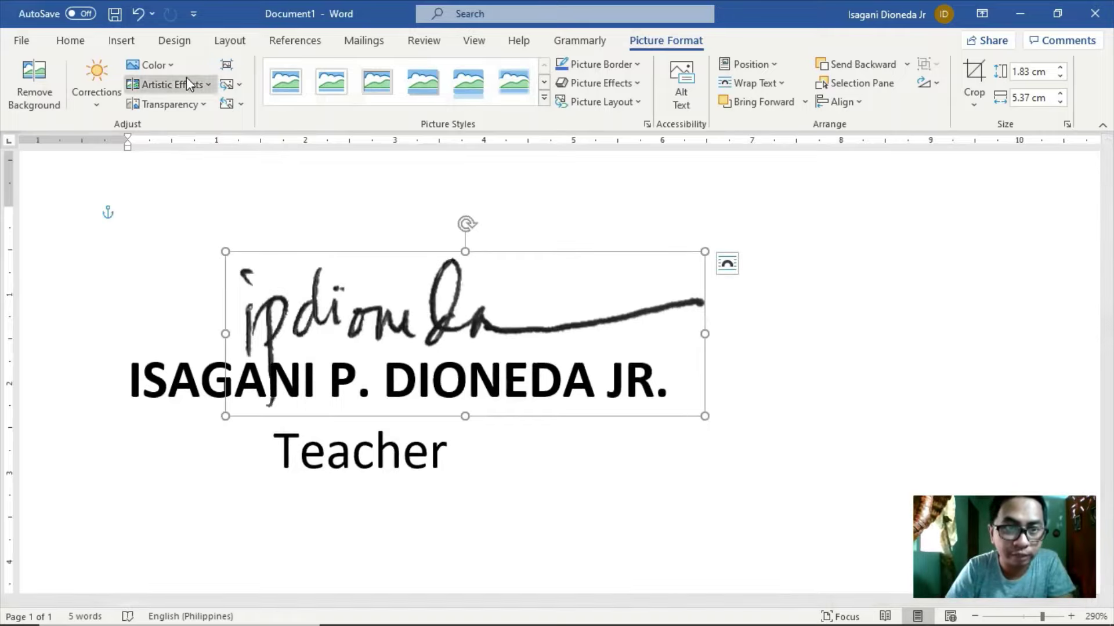
Recolor the signature picture with the black-and-white variation that gives solid black strokes on a clear background
click(167, 66)
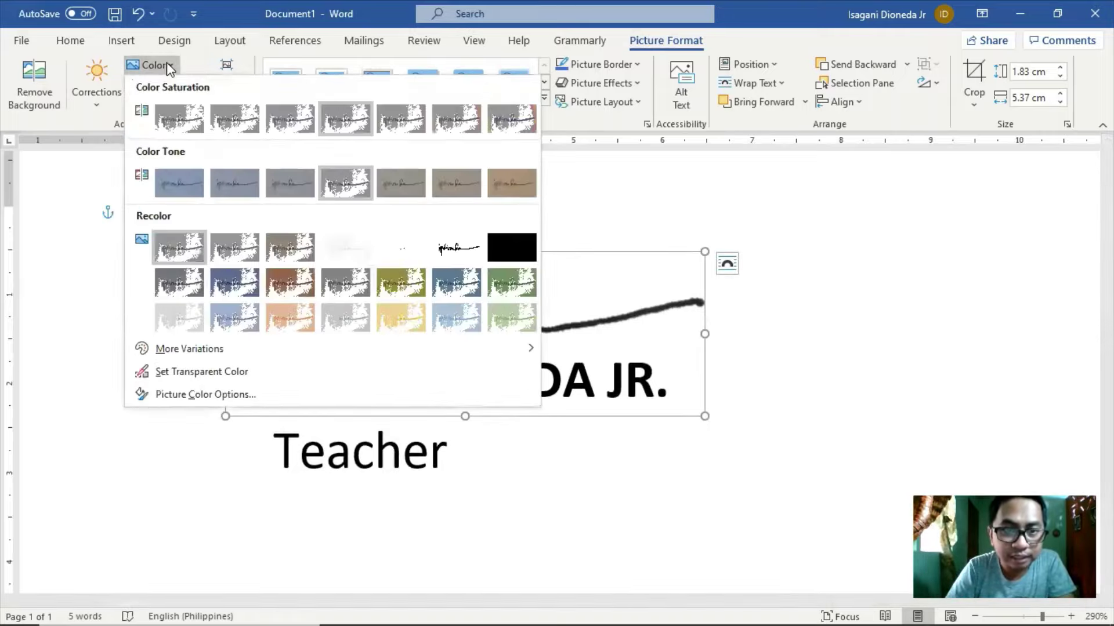
click(458, 255)
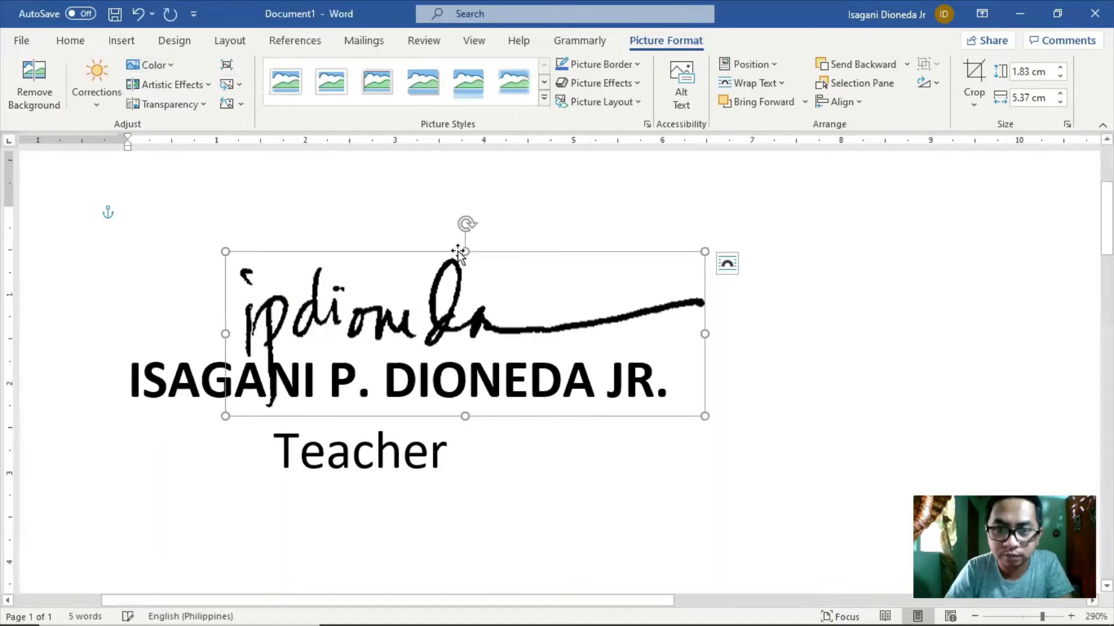
click(517, 490)
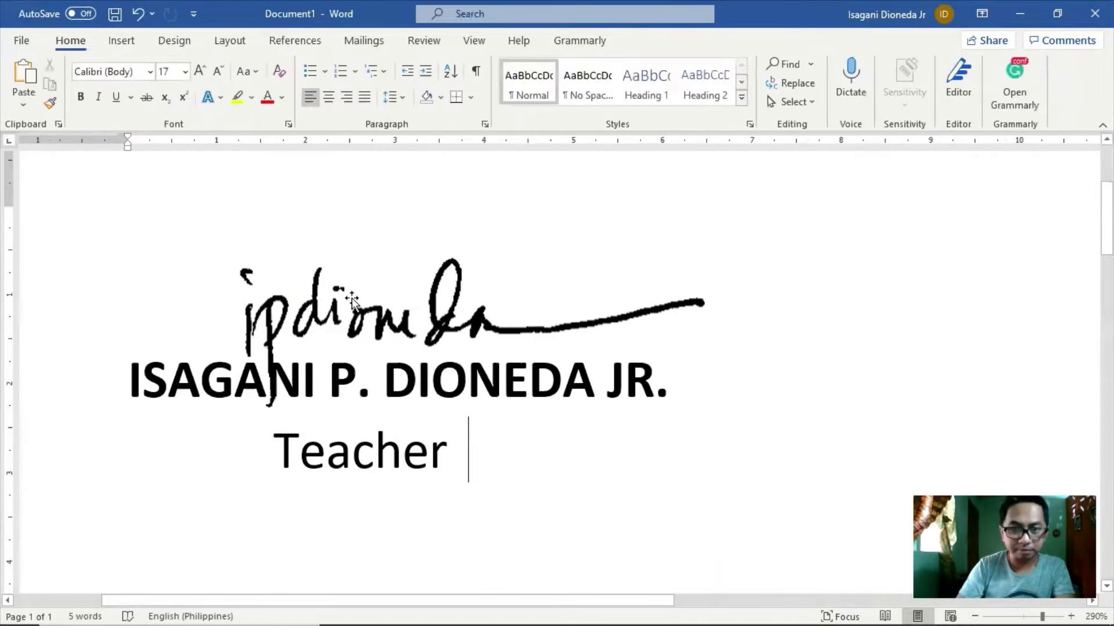
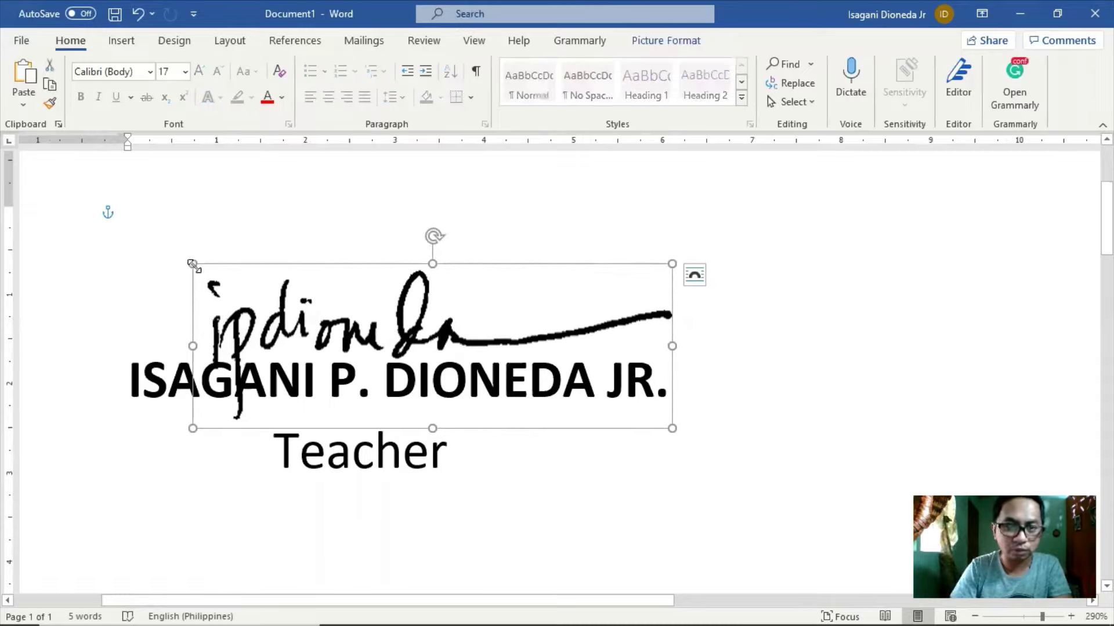
Shrink the signature picture slightly and shift it towards the start of the typed name, keeping it overlapping the letters
drag(193, 264, 229, 285)
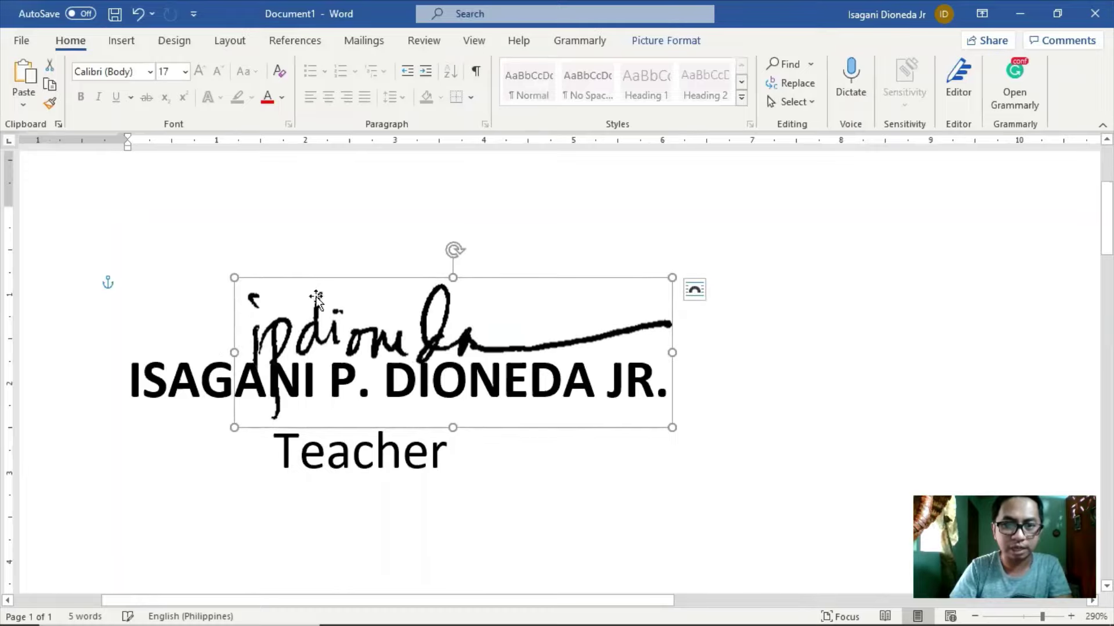
drag(396, 317, 371, 318)
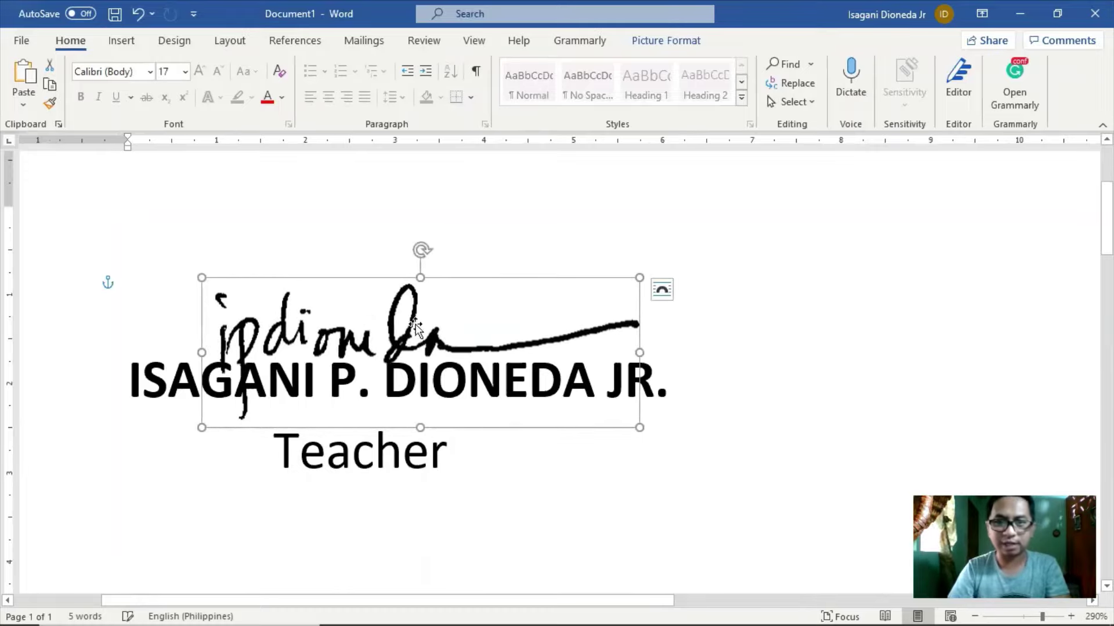
click(582, 477)
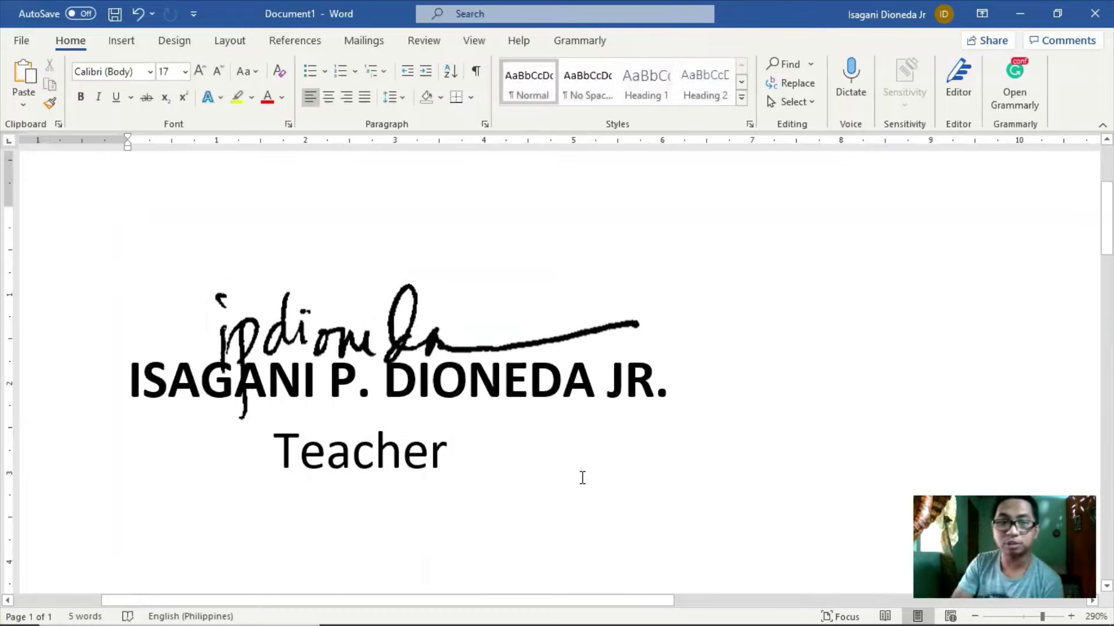
scroll(583, 476, down, 4)
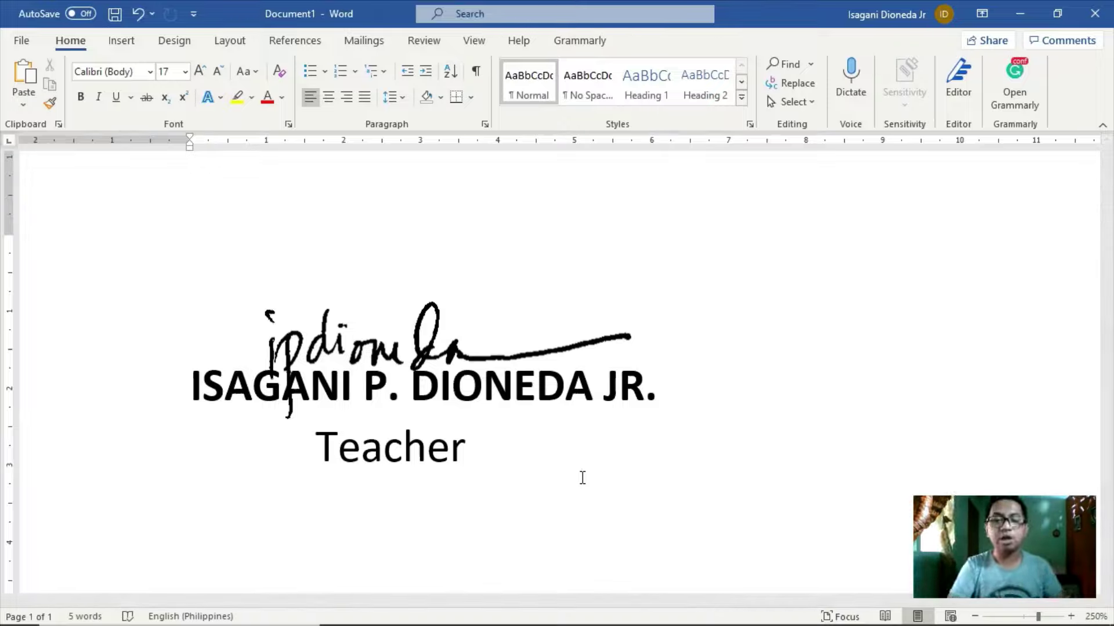
Start saving the signature as a picture file and choose the Downloads folder as its location
click(404, 357)
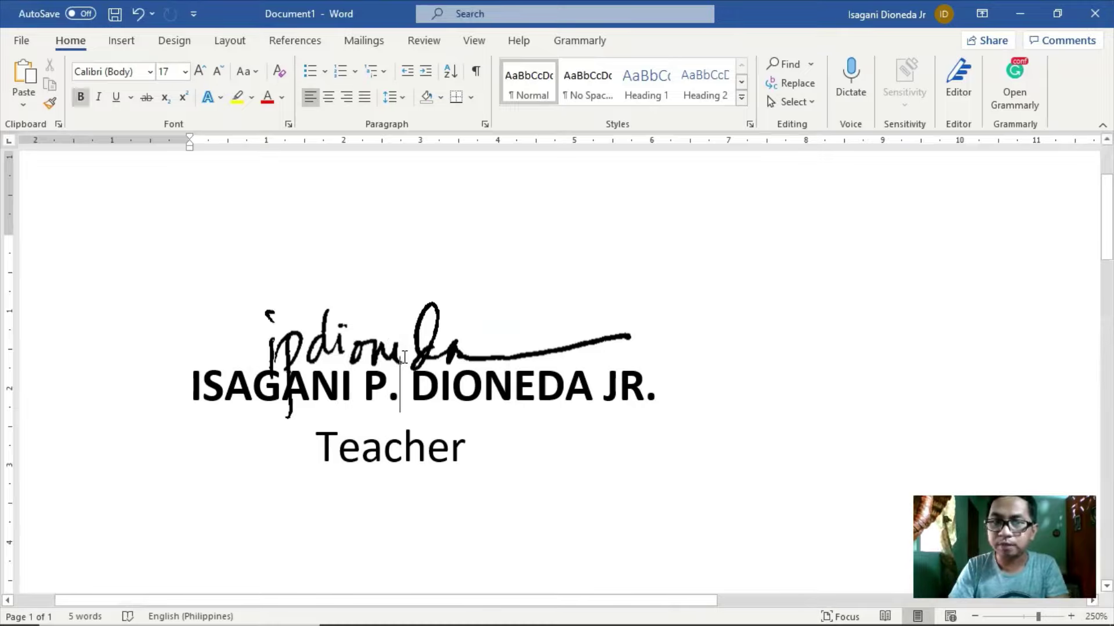
click(438, 346)
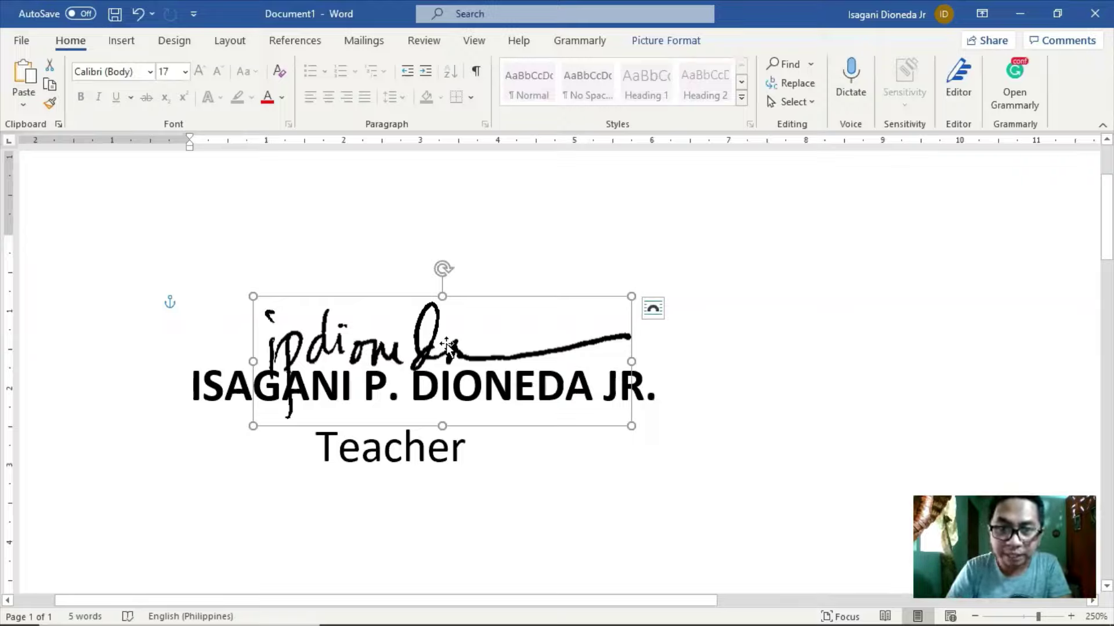
right_click(449, 349)
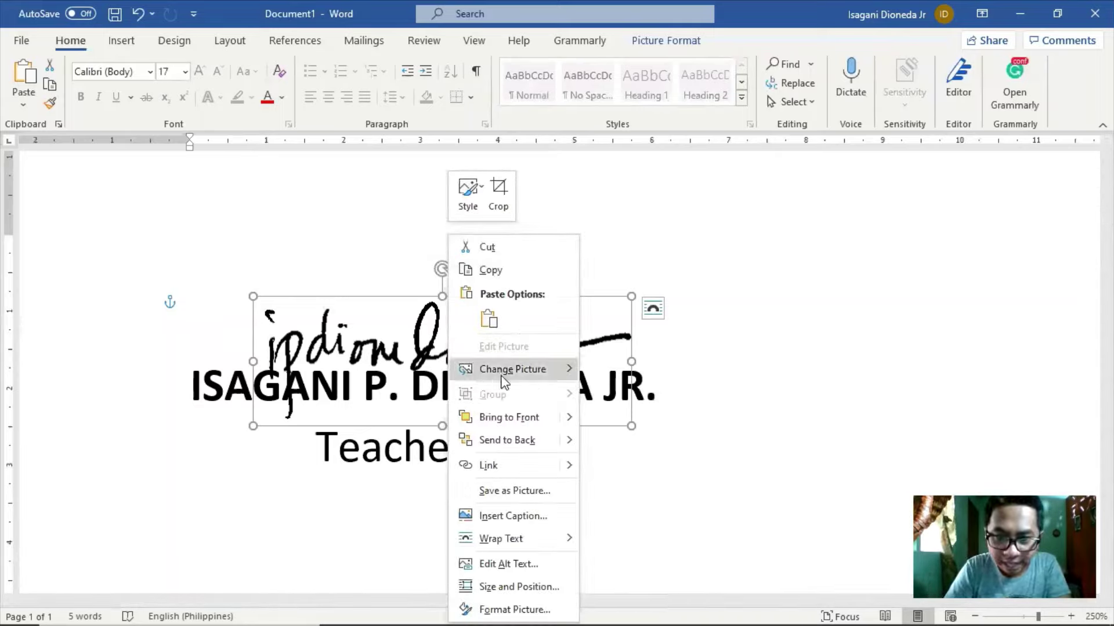
click(510, 491)
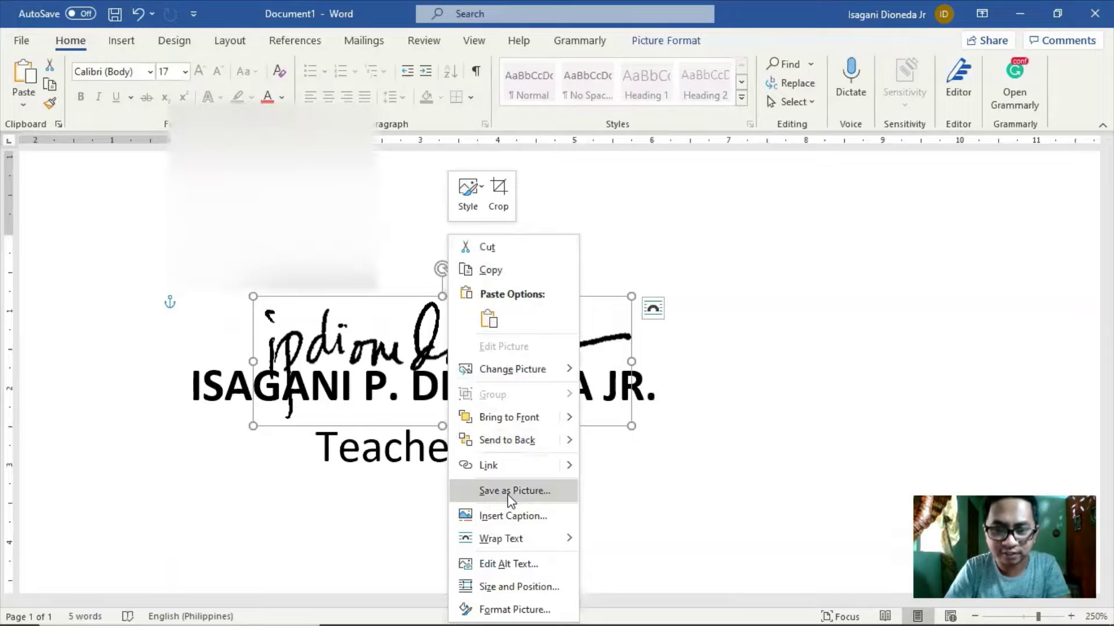
click(509, 492)
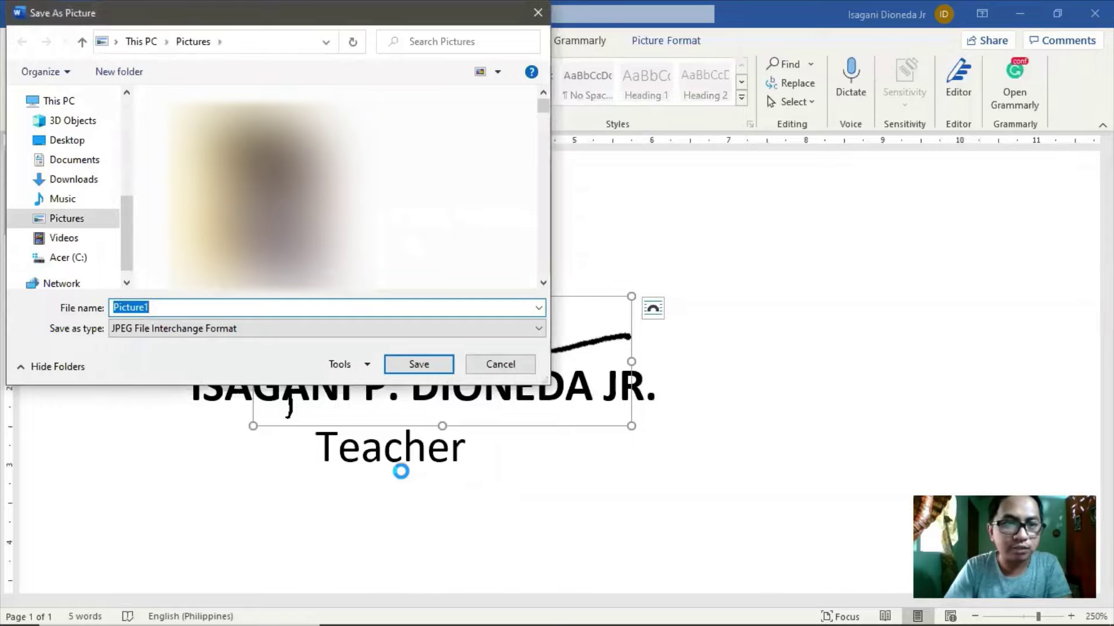
click(81, 181)
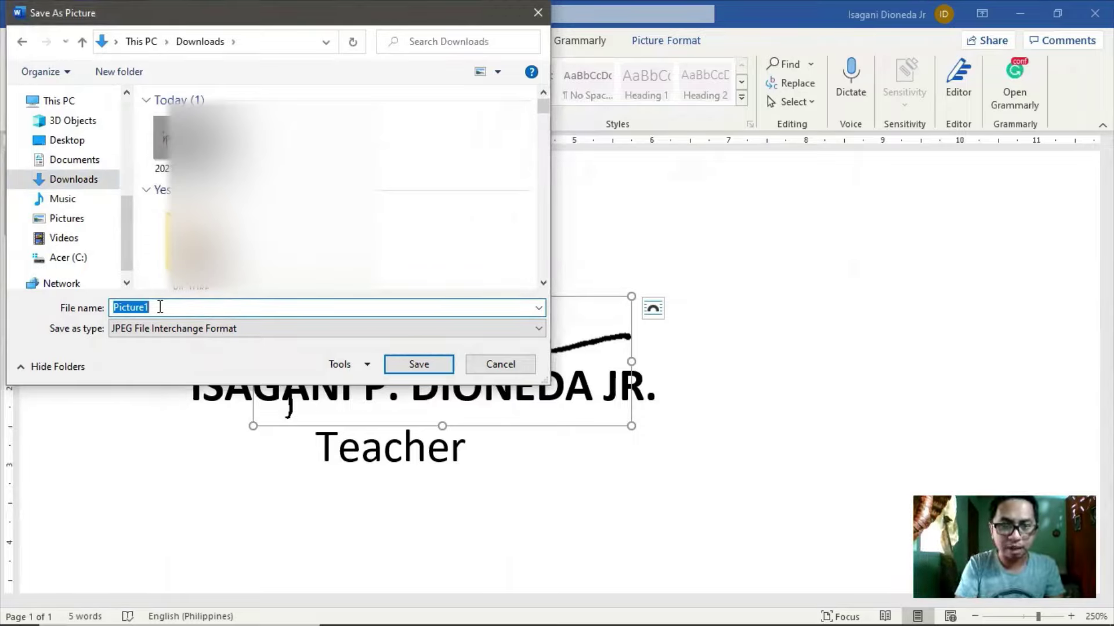
Name the picture file MY E-SIGNATURE
text(me)
key(BackSpace)
key(BackSpace)
key(Caps_Lock)
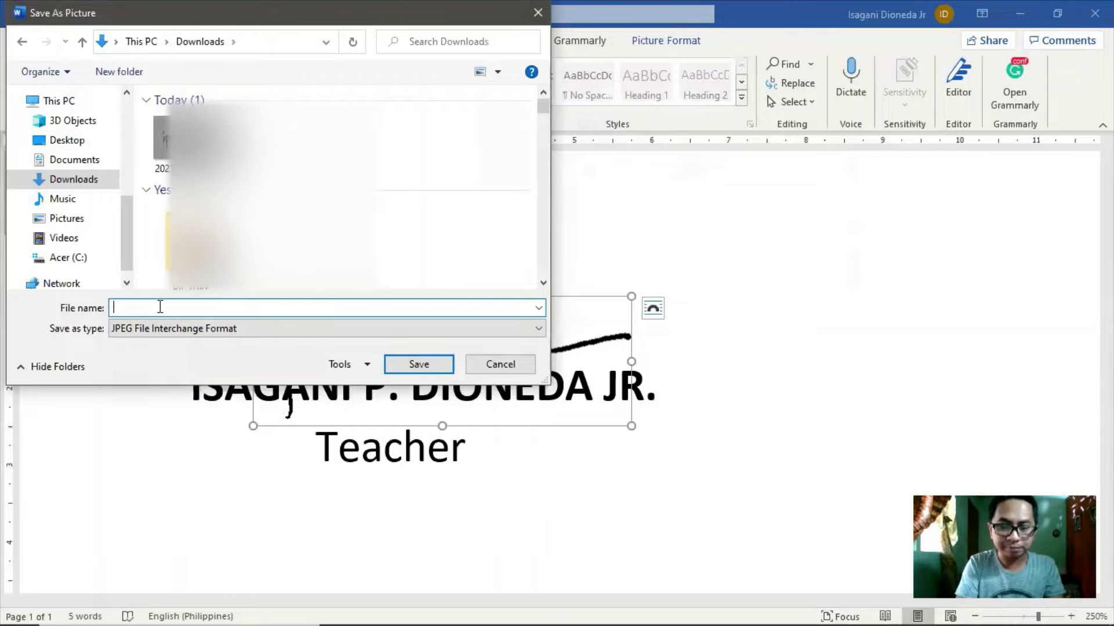
text(ME)
key(BackSpace)
text(Y)
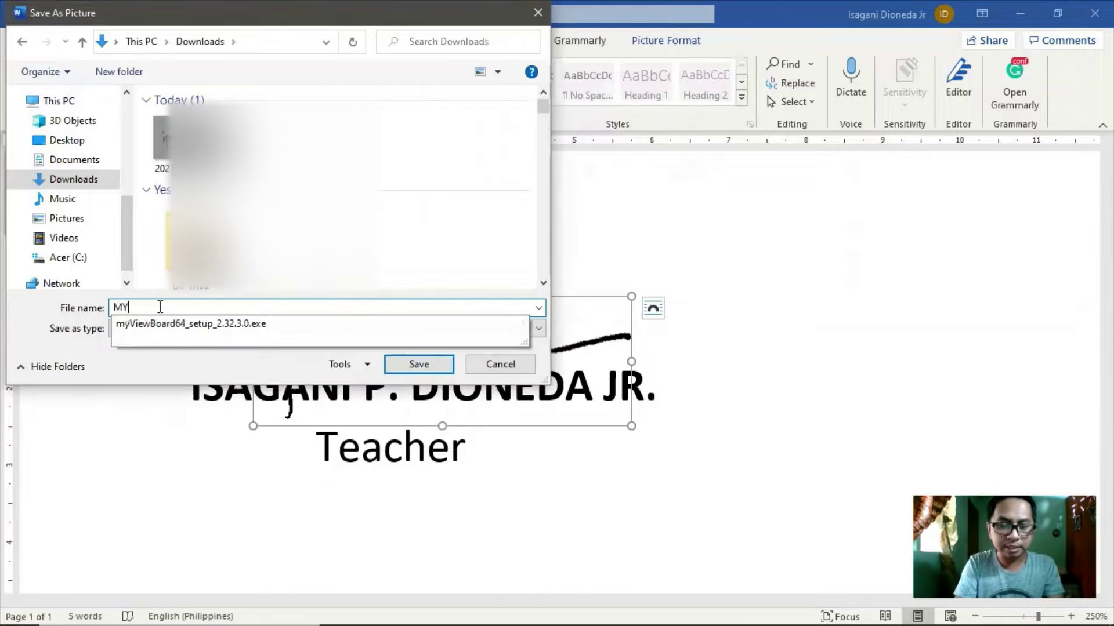
text( E-SIGNATURE)
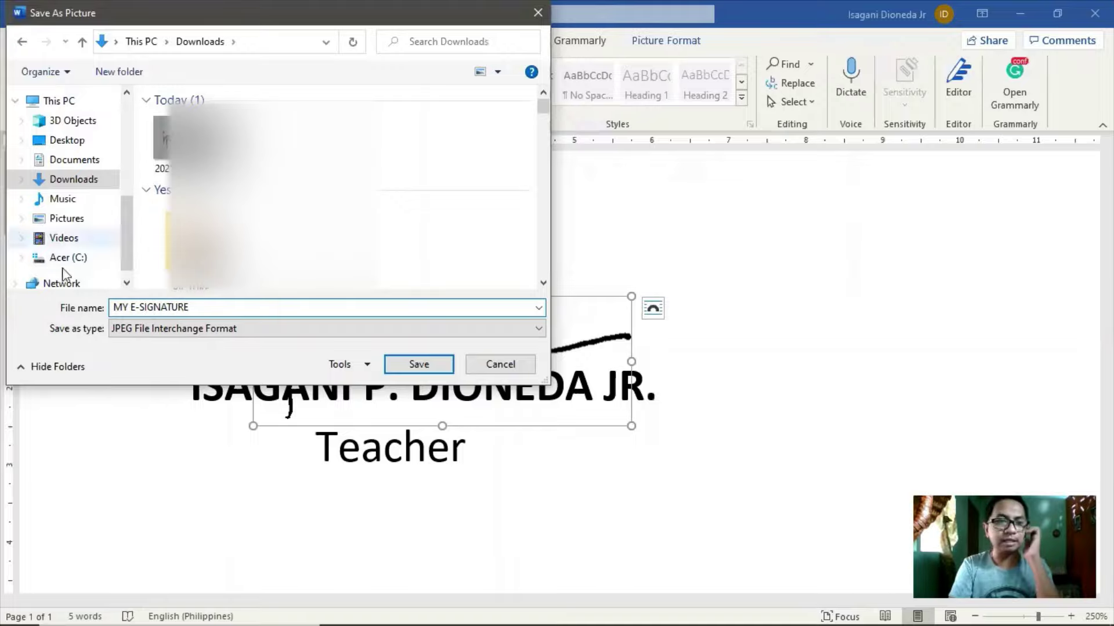
Set the file type to Portable Network Graphics and save the signature picture
click(156, 338)
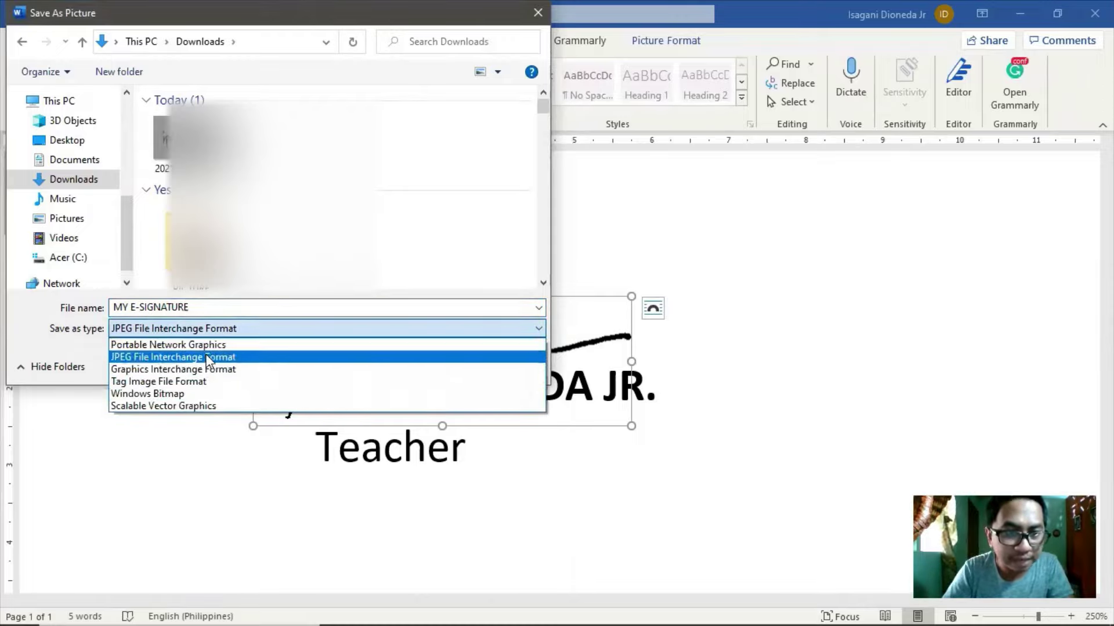
click(175, 345)
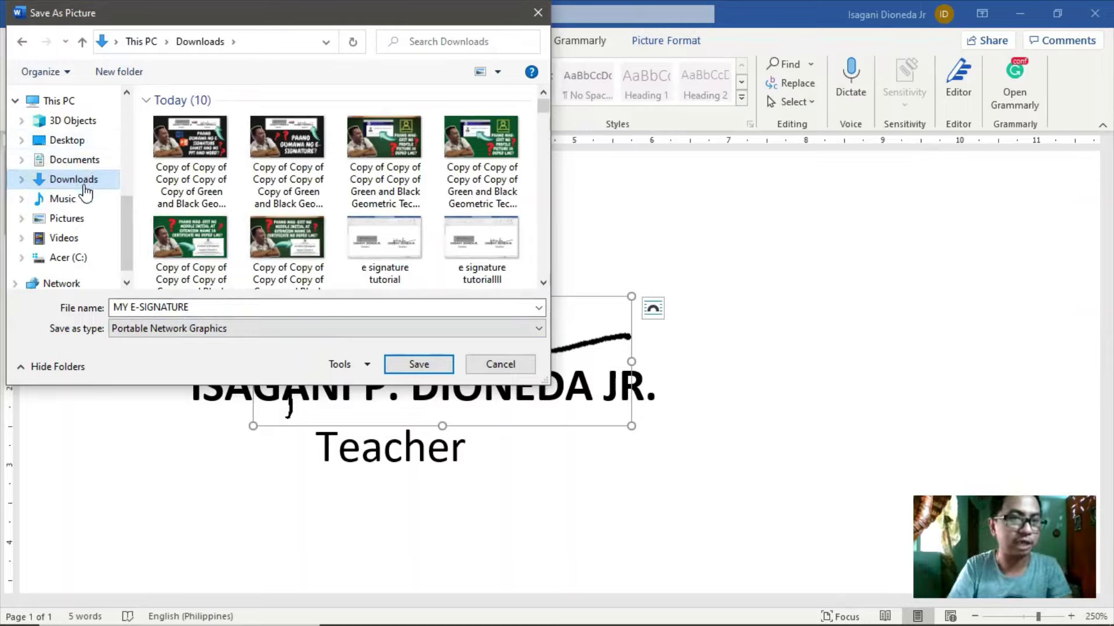
click(419, 364)
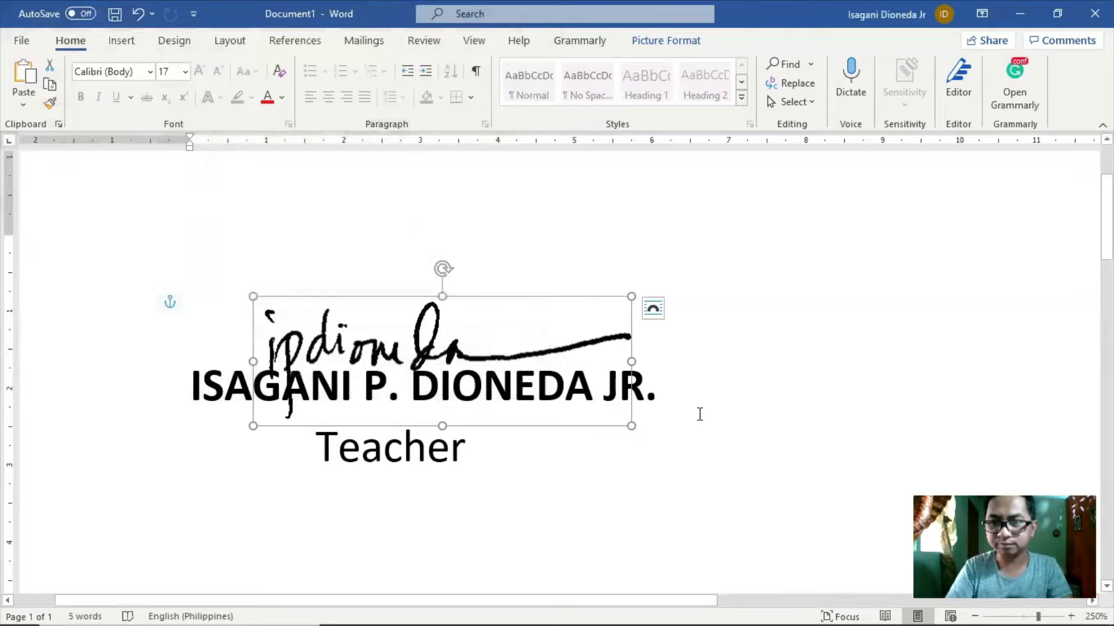
Shift the signature picture slightly towards the end of the typed name at the same height
ctrl+scroll(629, 428, down, 3)
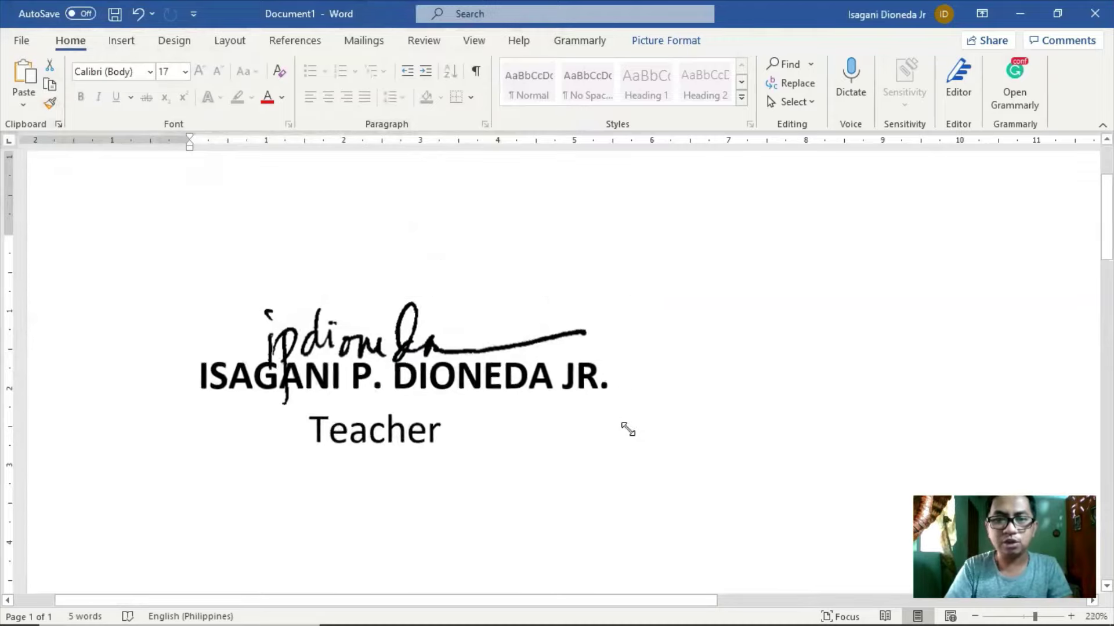
click(630, 430)
ctrl+scroll(630, 430, down, 2)
ctrl+scroll(630, 431, up, 10)
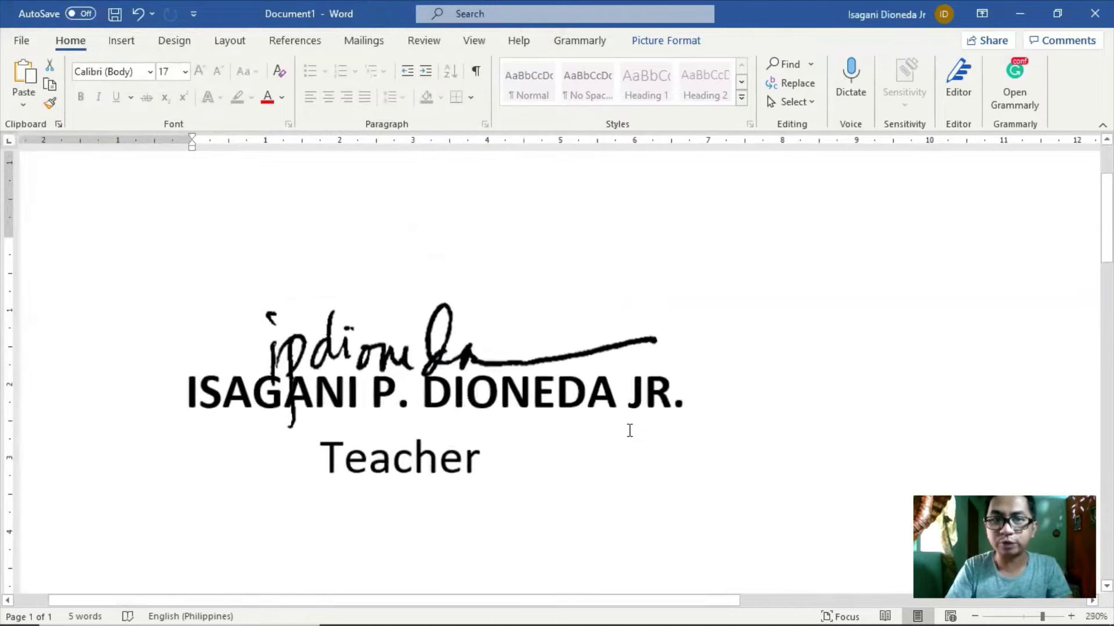
ctrl+scroll(630, 430, down, 4)
click(630, 429)
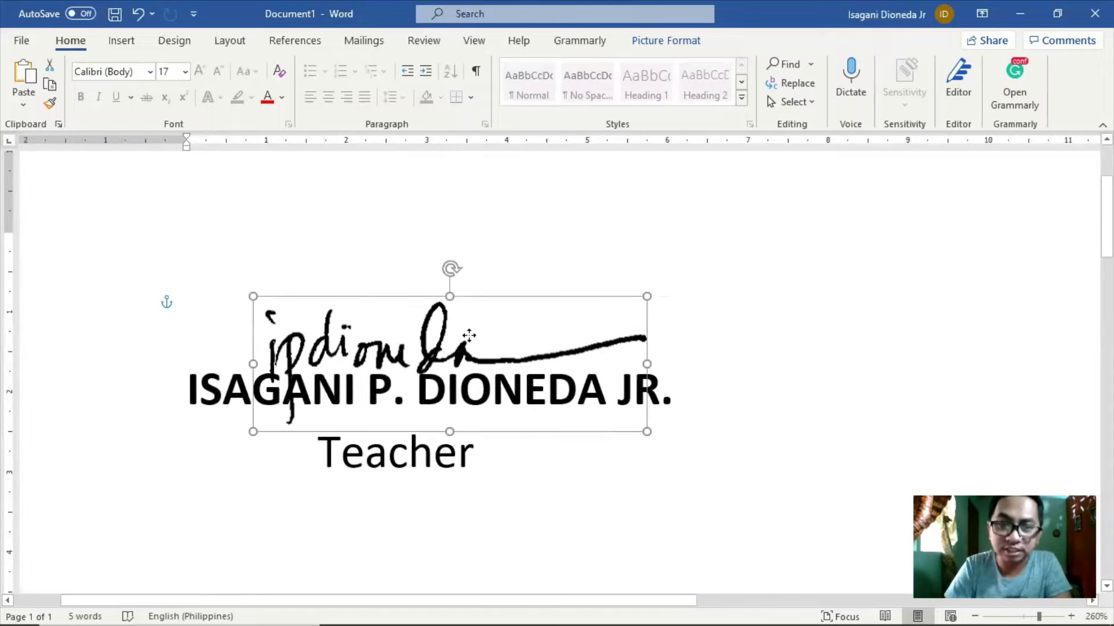
drag(452, 351, 466, 350)
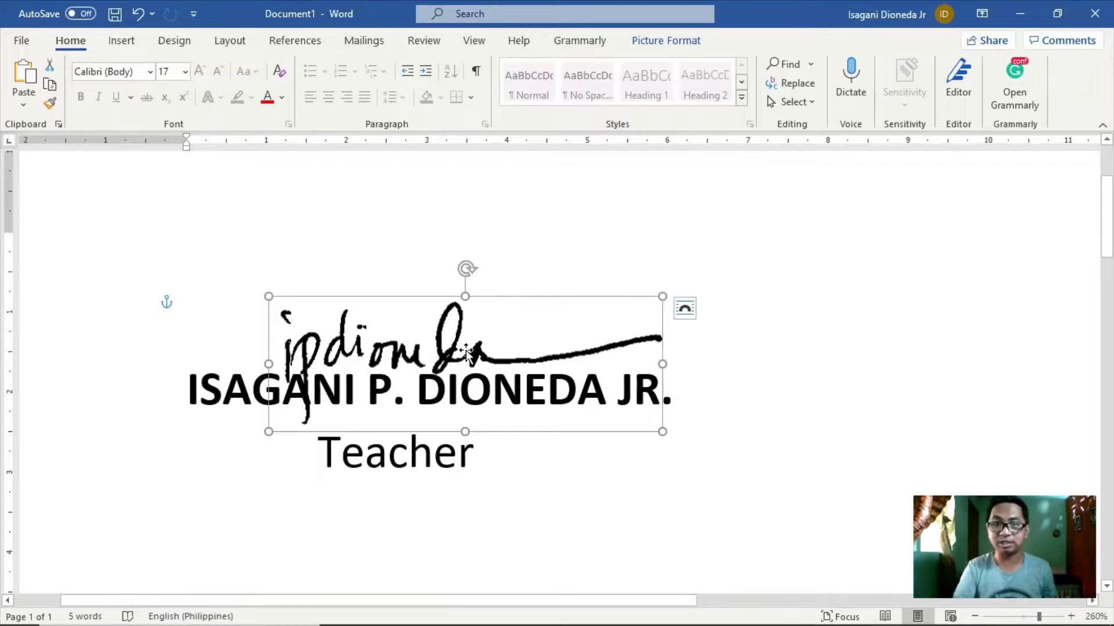
ctrl+scroll(465, 351, down, 3)
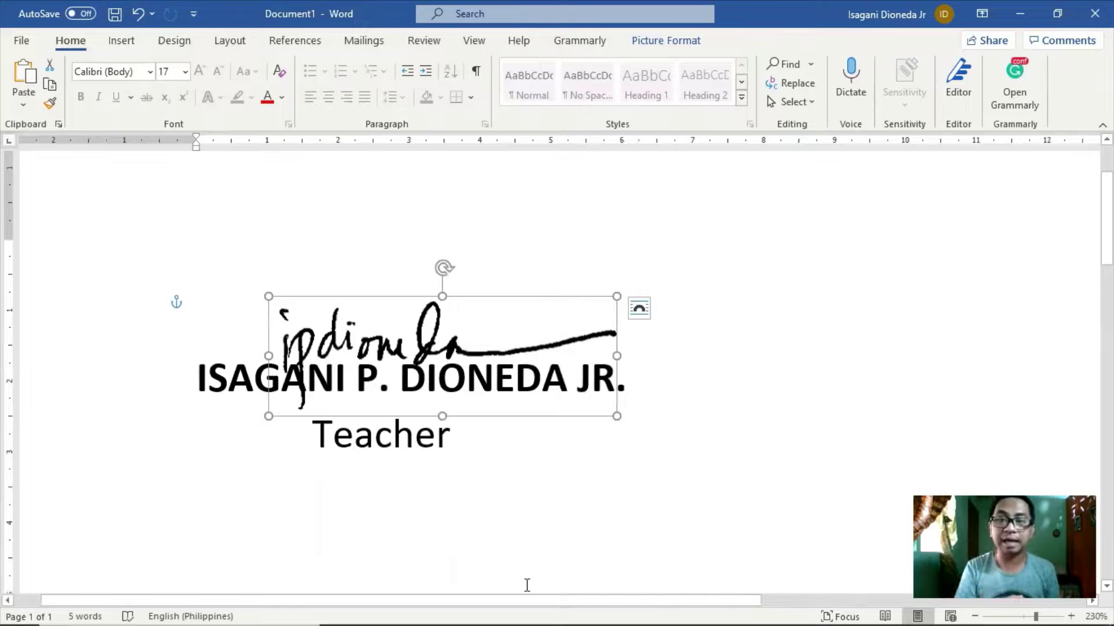
Switch to File Explorer and open the saved MY E-SIGNATURE picture from the Downloads folder in Photos
mouse_move(621, 618)
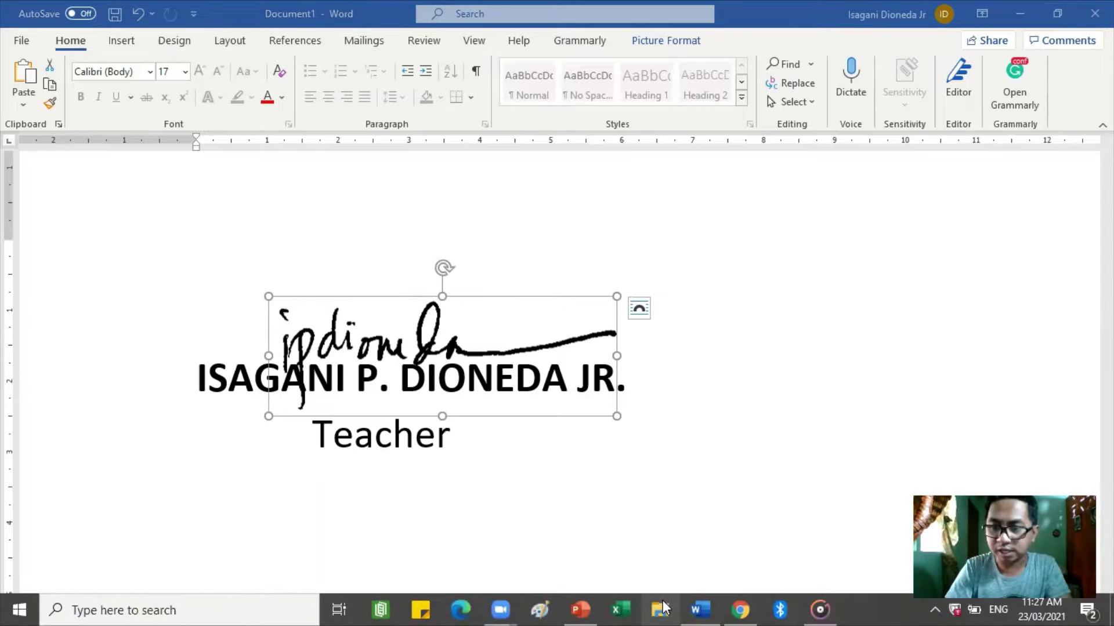
click(663, 600)
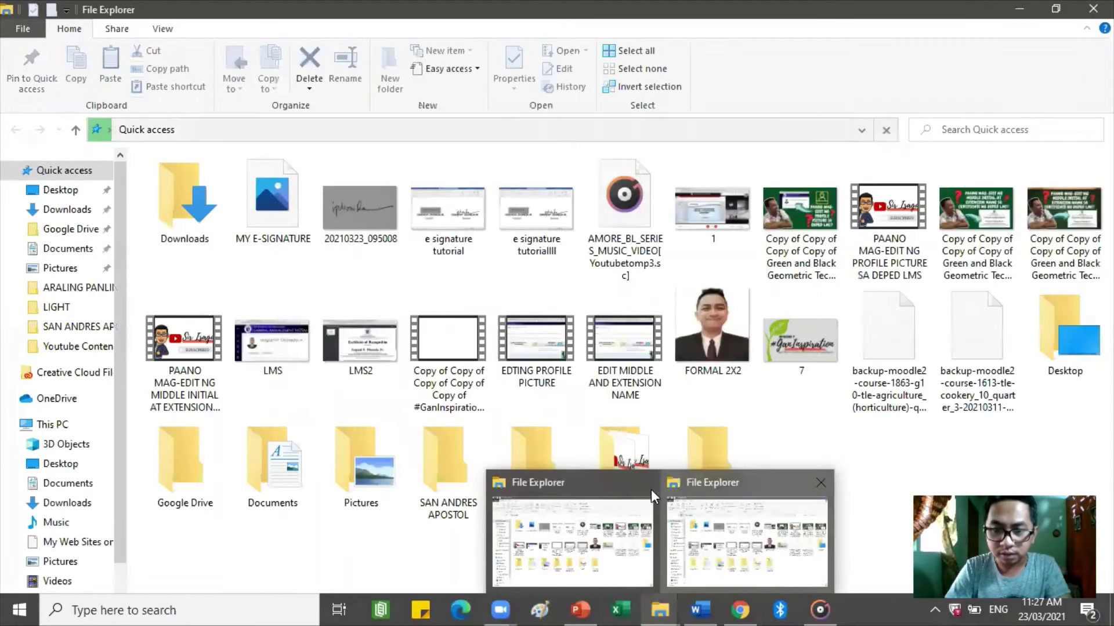
click(647, 482)
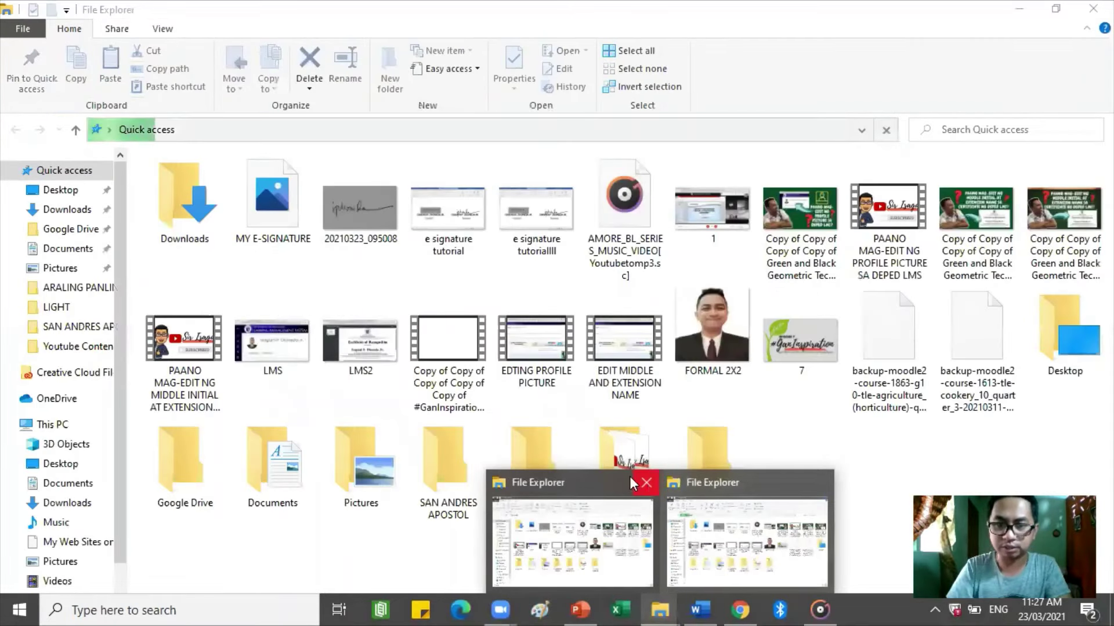
click(63, 209)
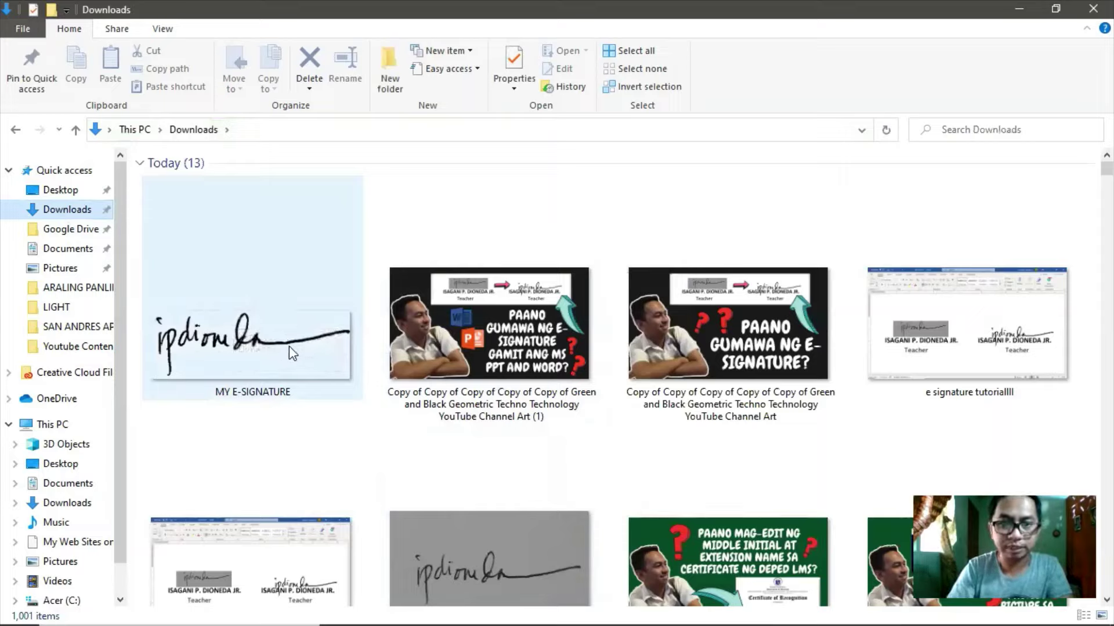
double_click(289, 345)
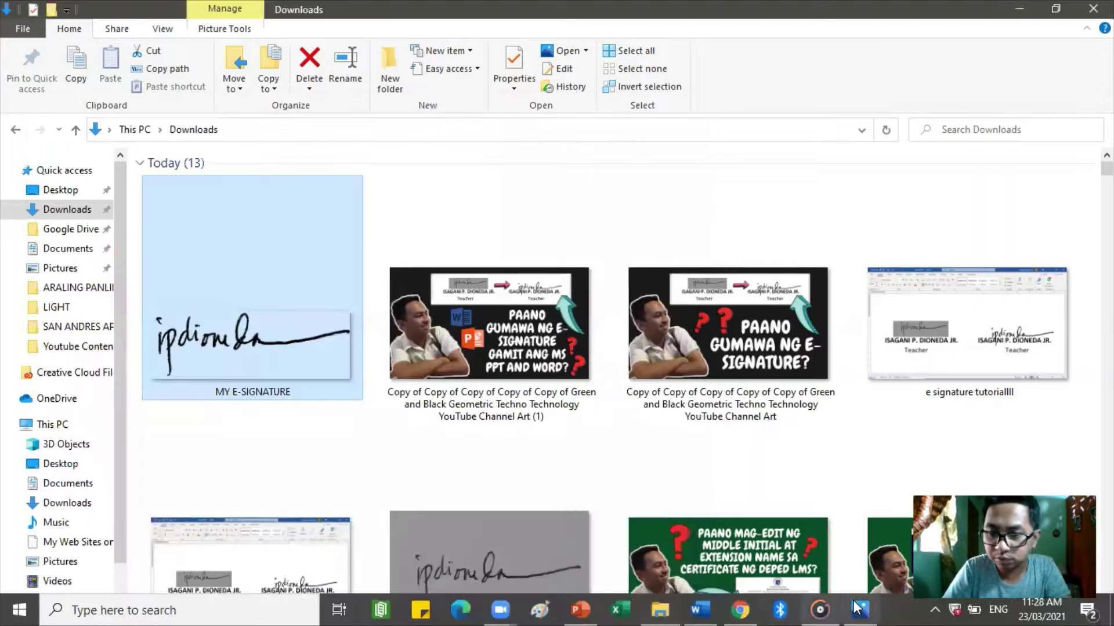
click(857, 609)
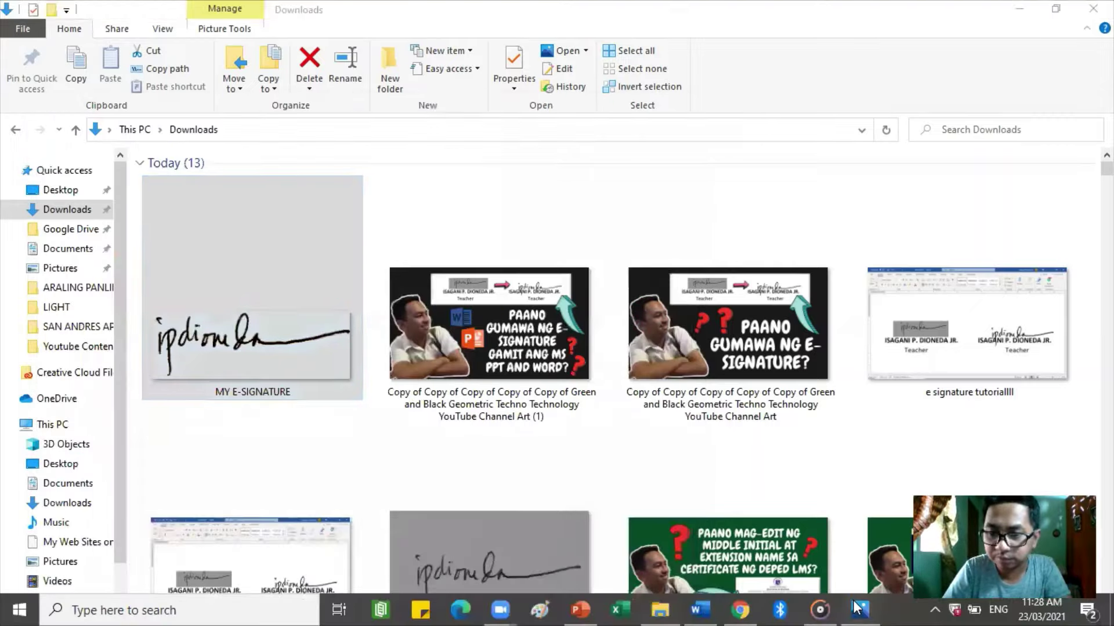
click(857, 609)
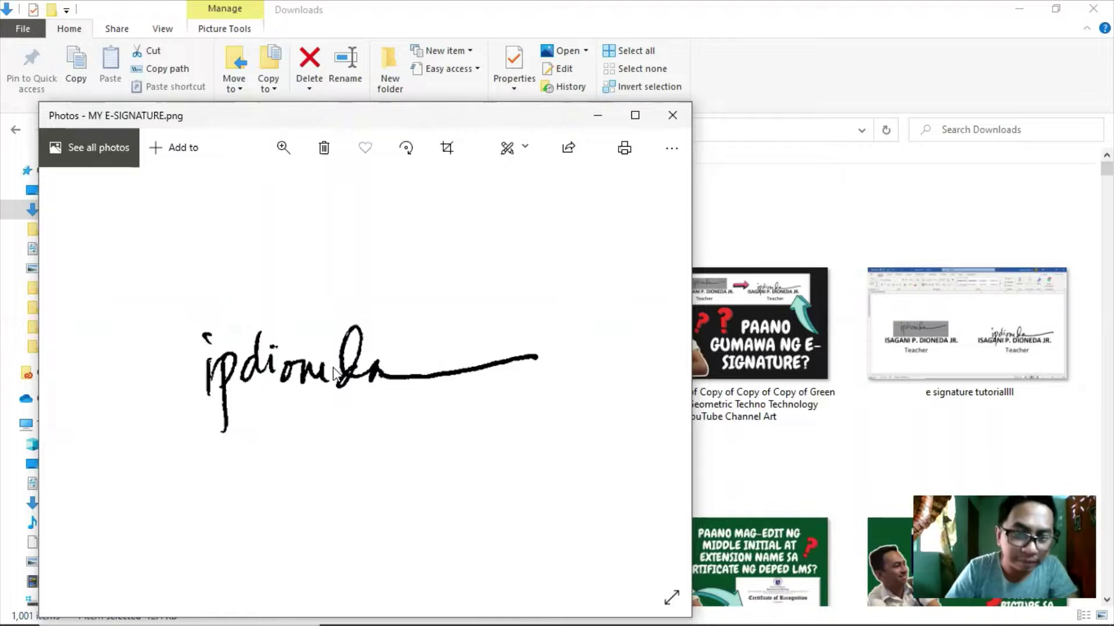
Examine the strokes and background of the saved signature at different magnifications and close the picture
scroll(333, 367, up, 3)
scroll(333, 367, down, 2)
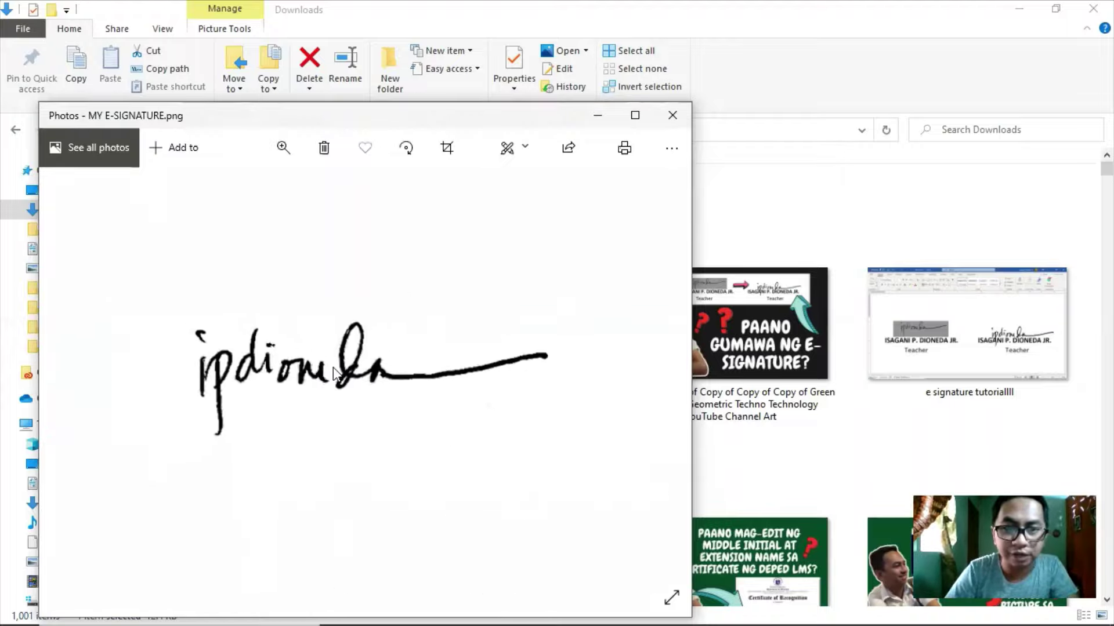
scroll(335, 374, up, 1)
scroll(334, 372, down, 1)
scroll(334, 371, up, 1)
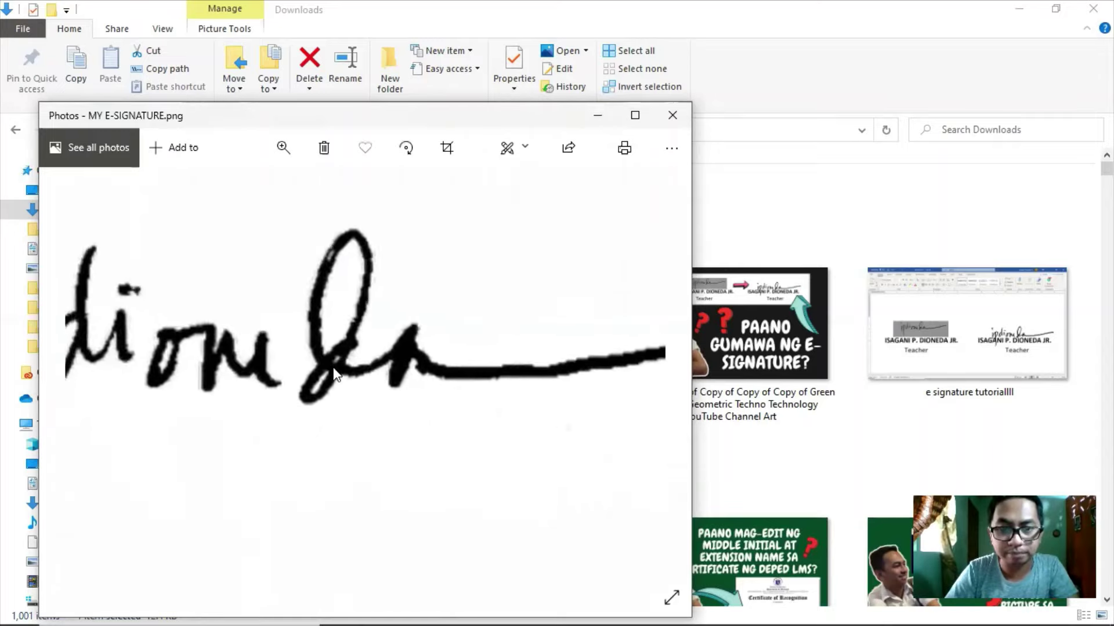
scroll(334, 371, down, 1)
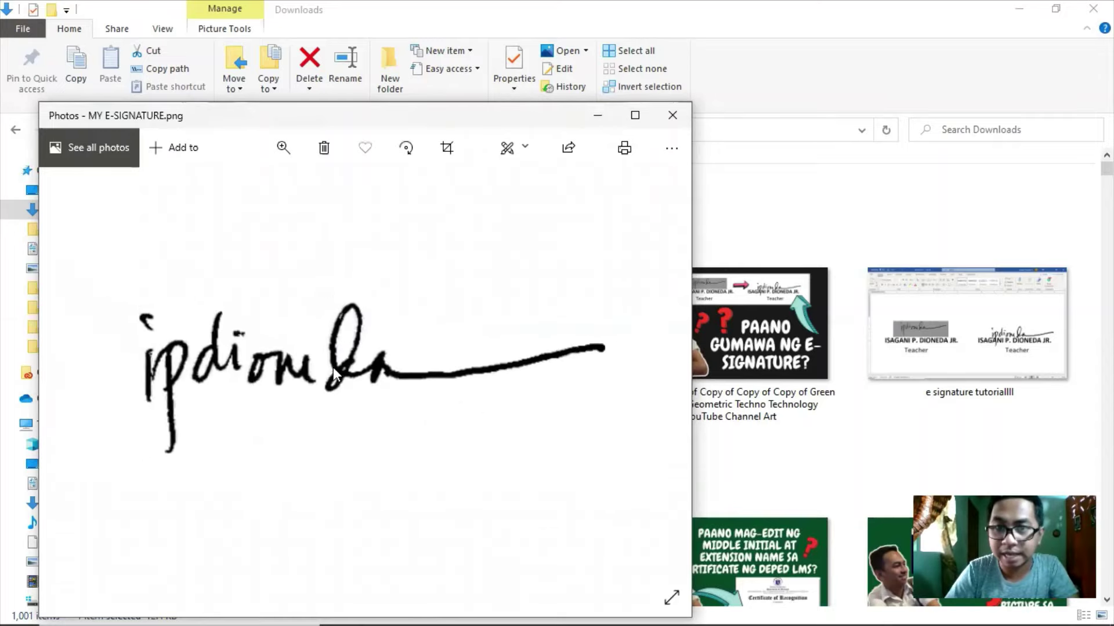
click(672, 115)
mouse_move(699, 621)
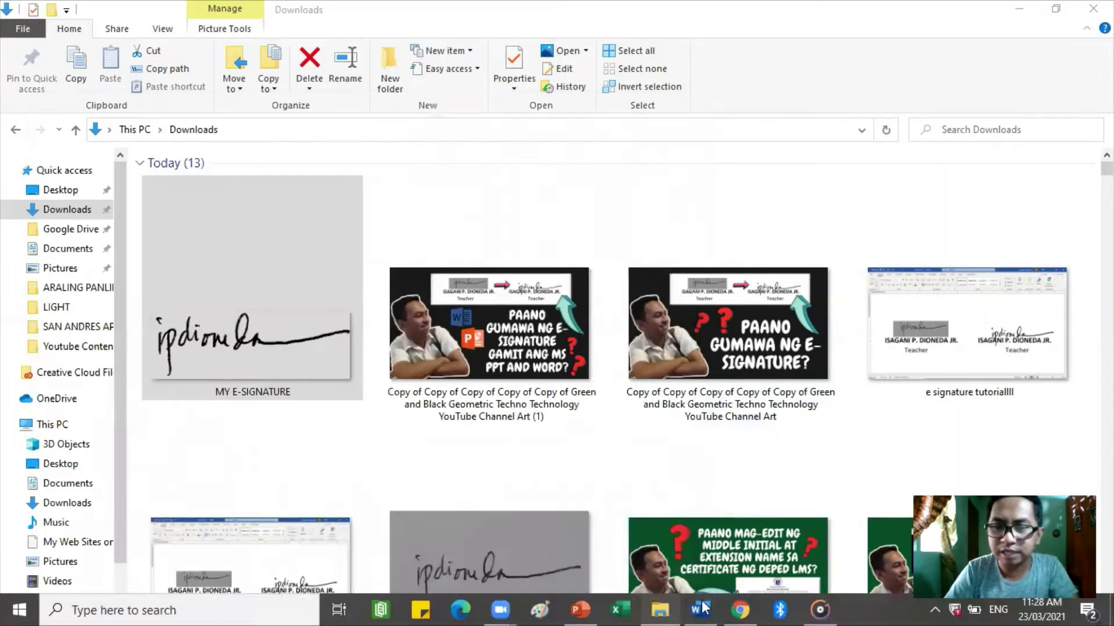